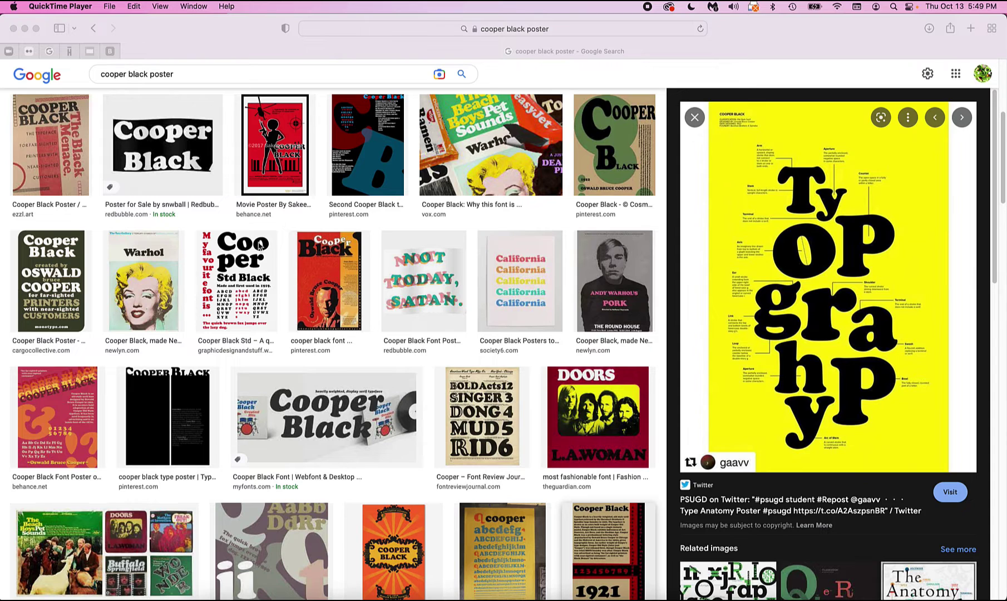
Browse the Cooper Black poster image results for layout references and switch to Illustrator
scroll(275, 250, down, 3)
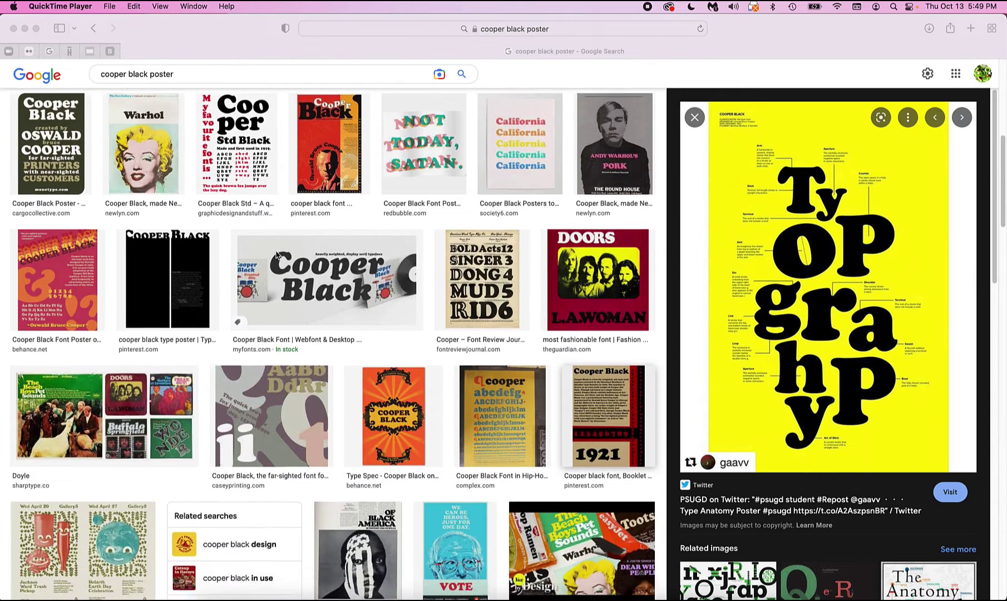
scroll(275, 250, down, 5)
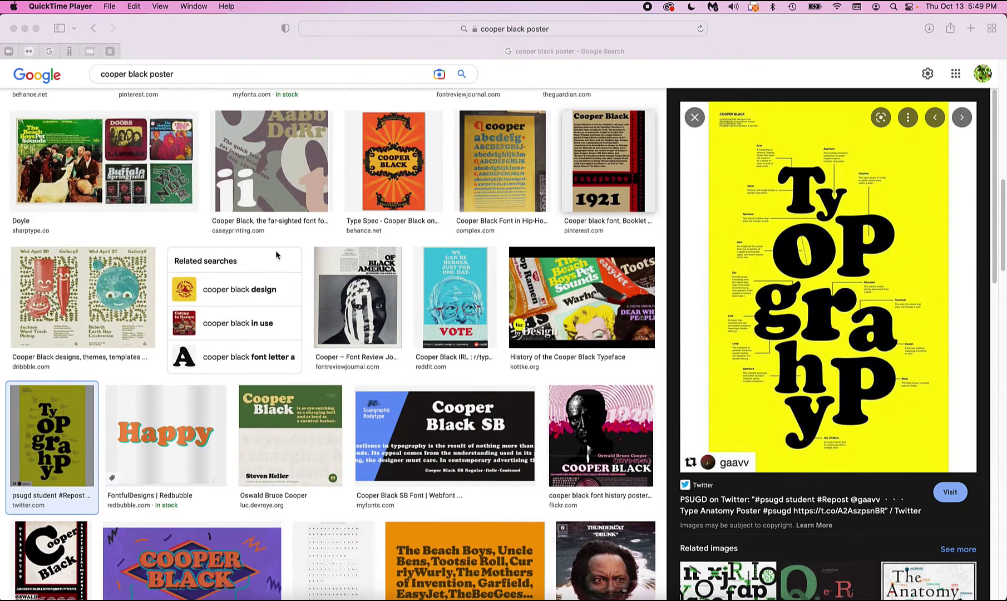
scroll(275, 250, down, 2)
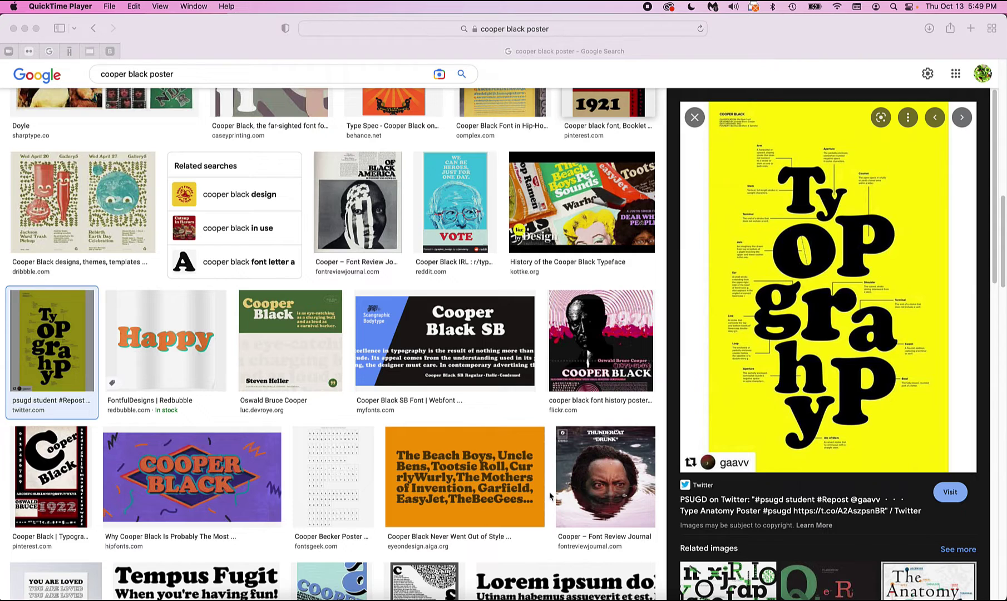
click(401, 598)
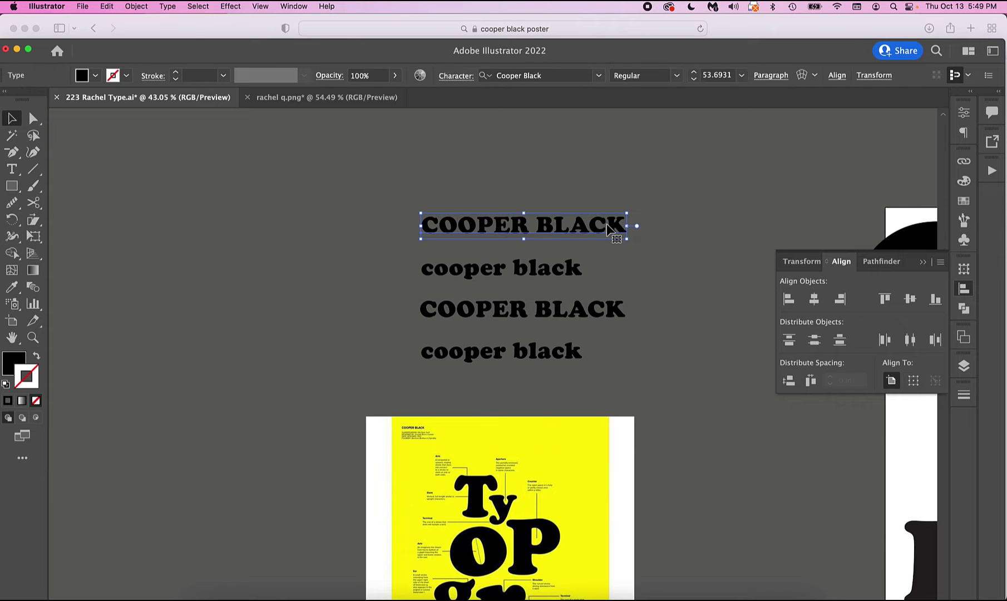
Examine the live and outlined Cooper Black text samples, the yellow reference poster and the black-and-white lettering layout
click(568, 273)
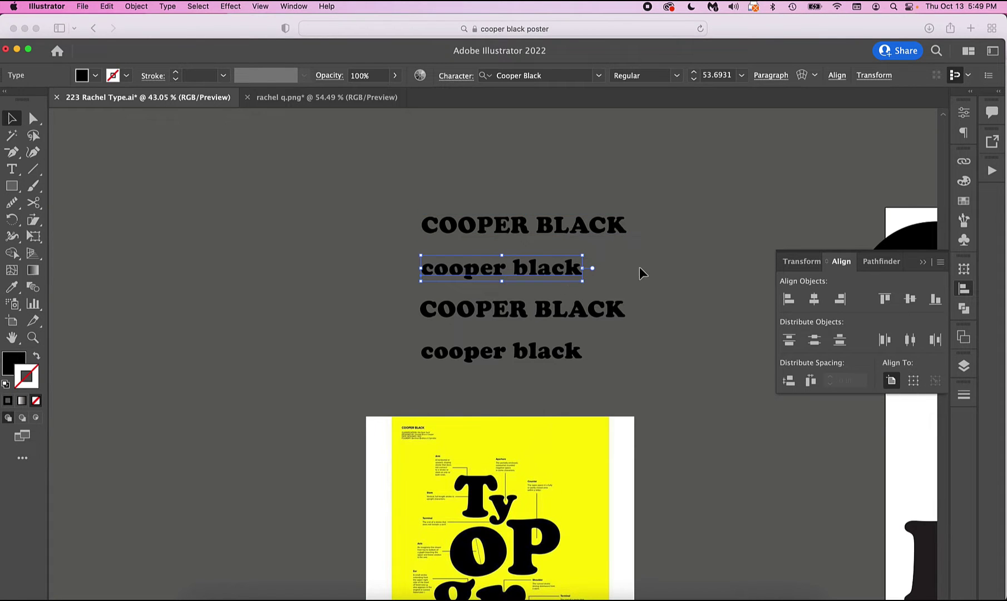
click(616, 311)
click(578, 351)
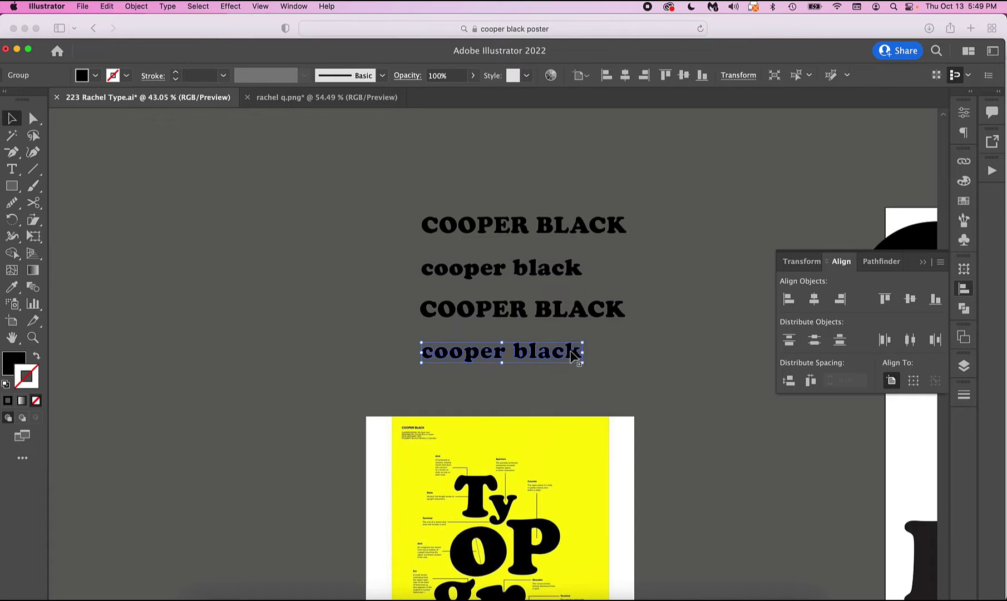
click(656, 285)
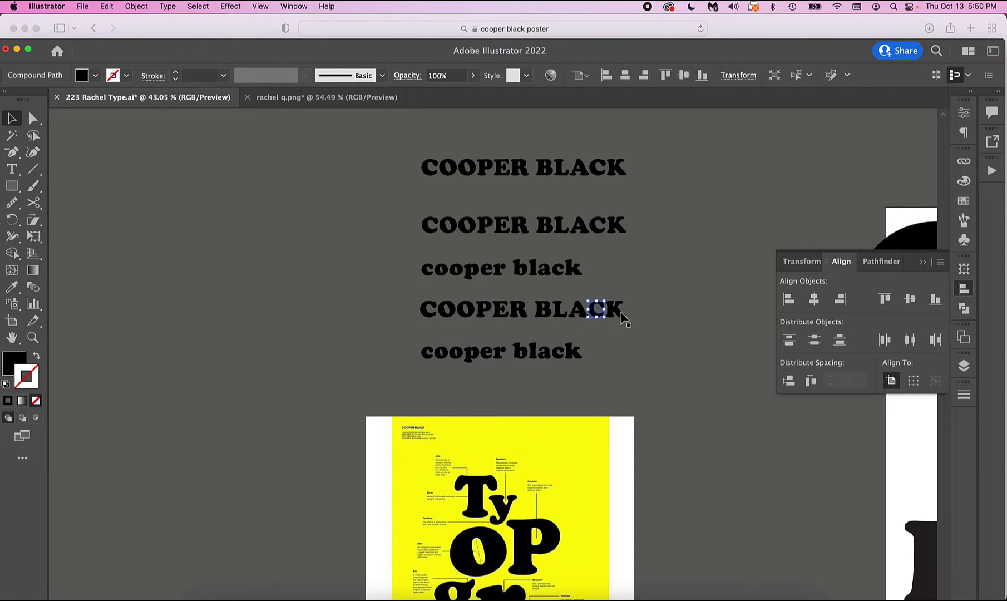
drag(622, 316, 758, 386)
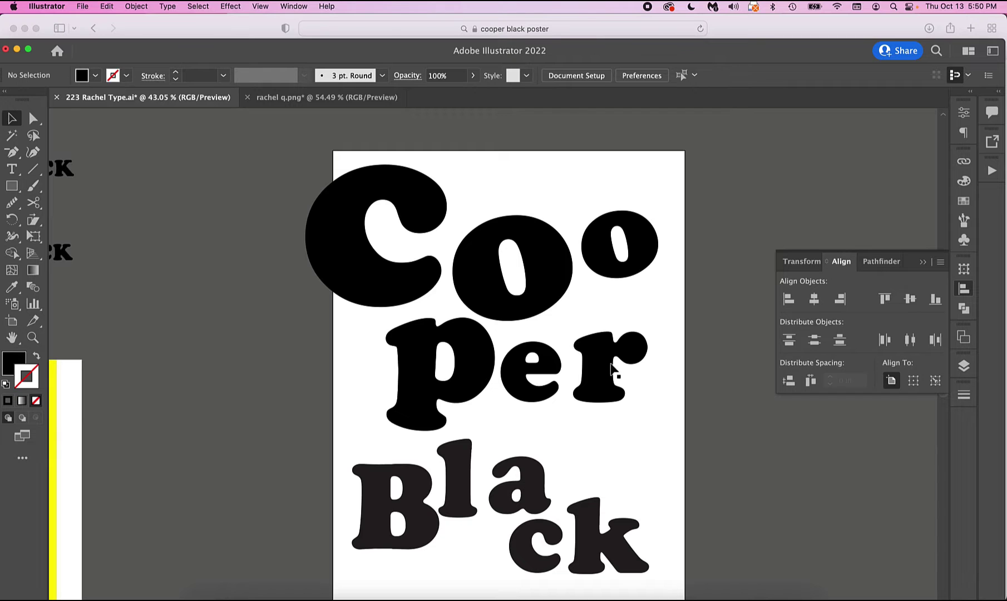
scroll(358, 358, left, 10)
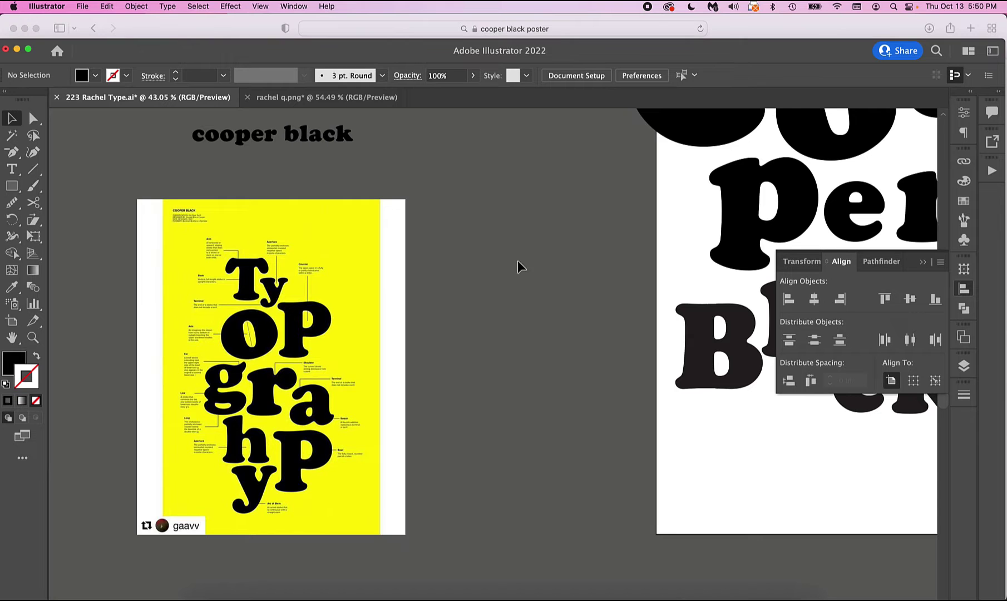
drag(534, 251, 201, 312)
drag(335, 238, 266, 326)
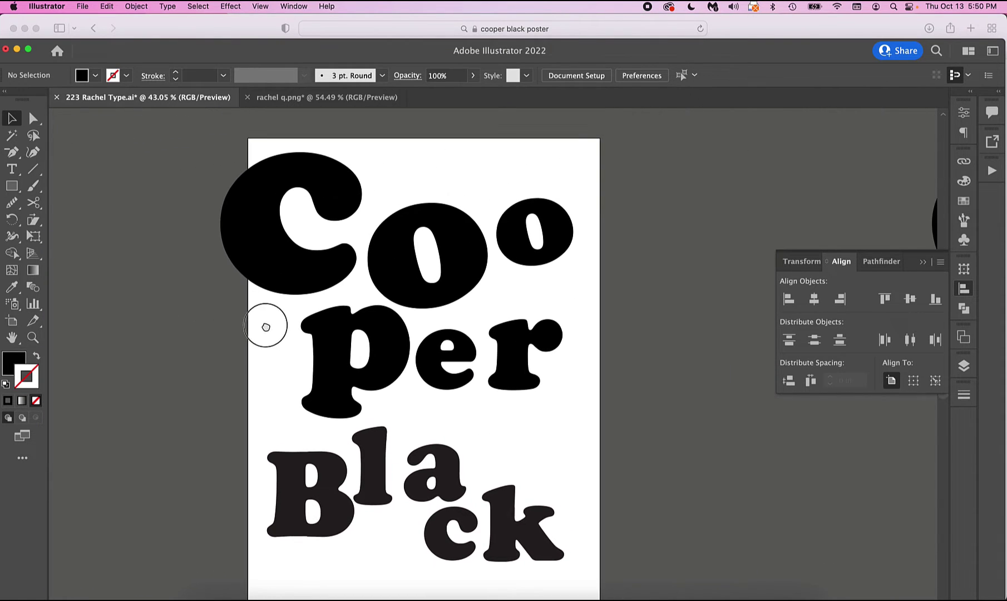
drag(658, 270, 424, 254)
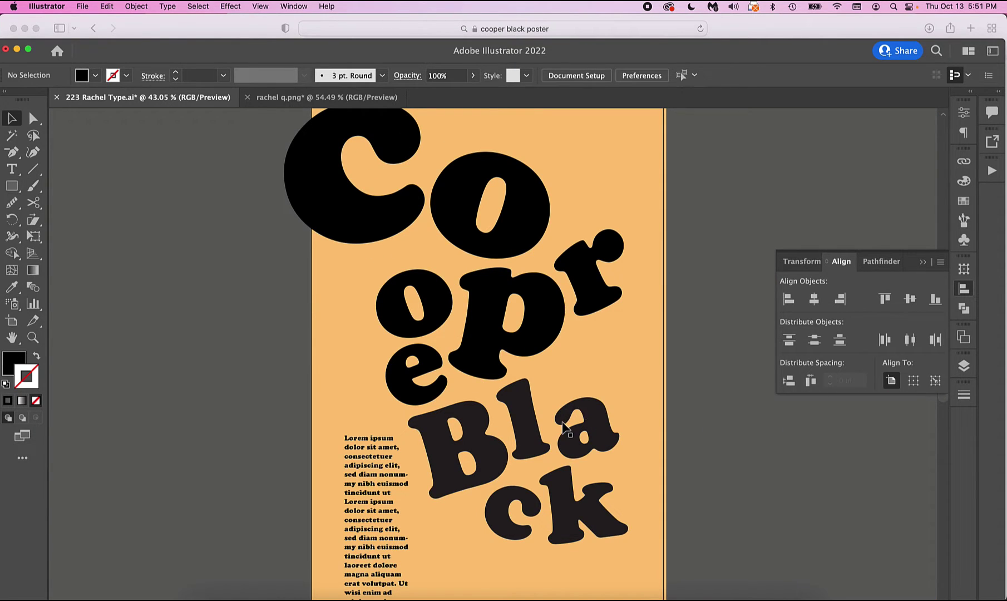
Match the fill of all the letters in "Black" to the pure black of the "p" above, using the Eyedropper
click(492, 458)
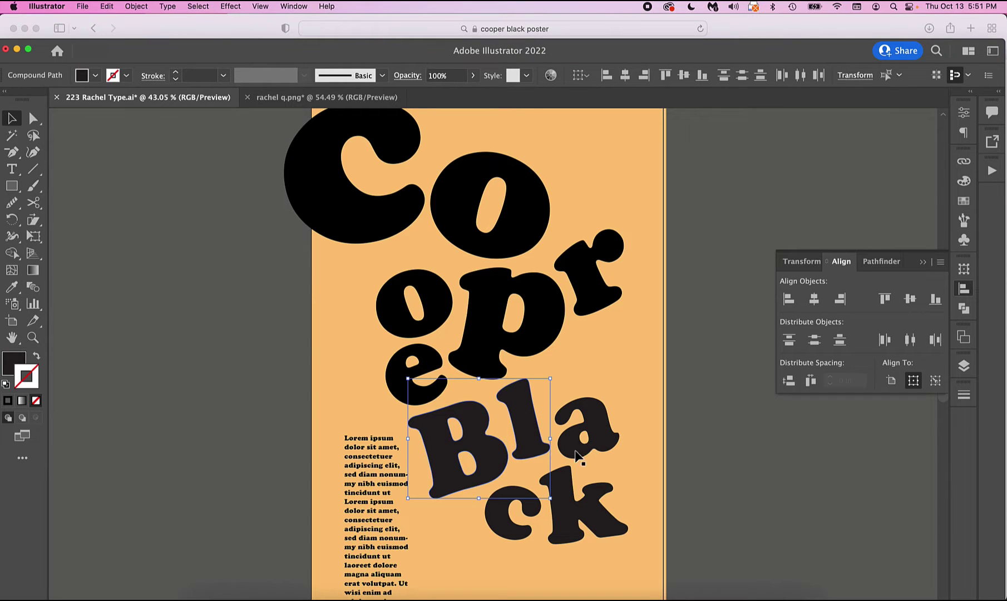
shift+click(578, 528)
key(i)
click(492, 334)
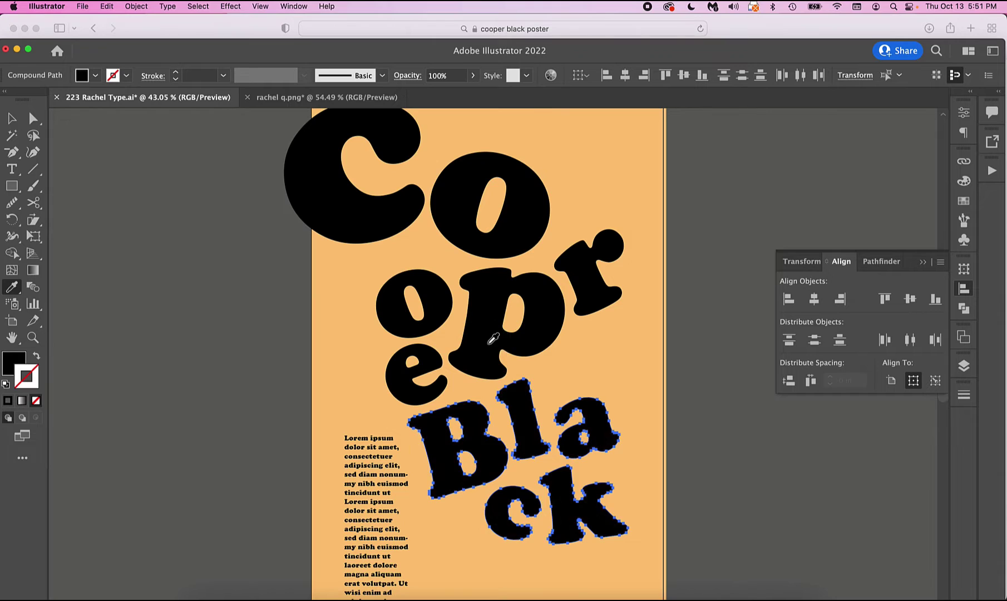
super+click(718, 351)
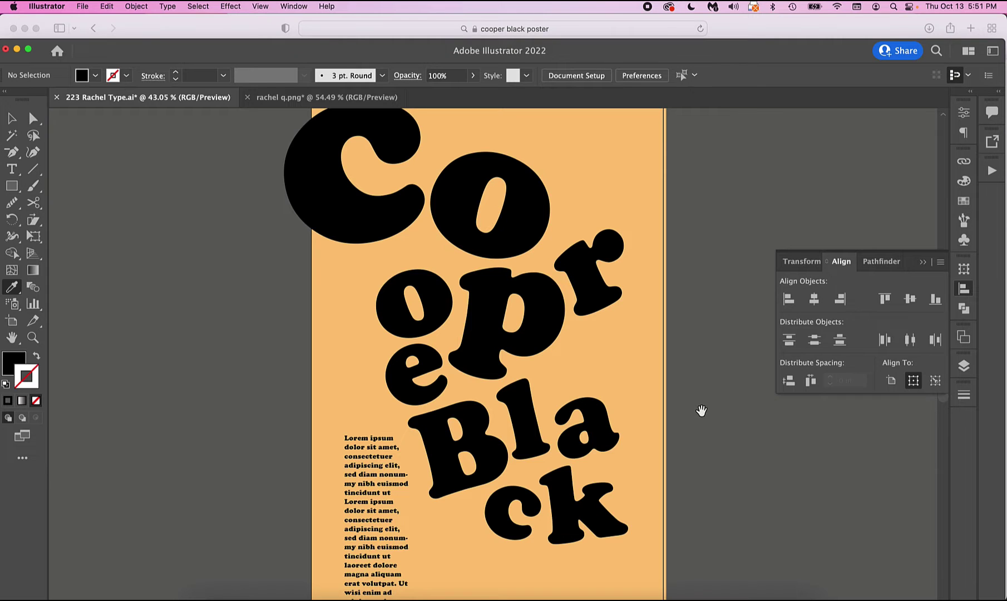
On the poster with curved alphabets, try to place path type directly on the large "o" beside the "C"
drag(701, 412, 301, 424)
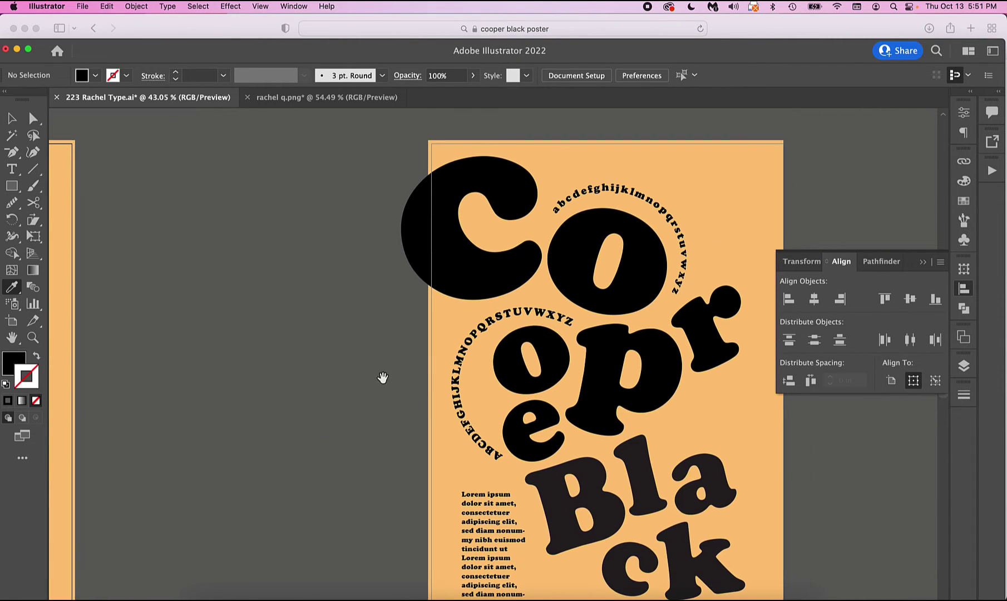
key(v)
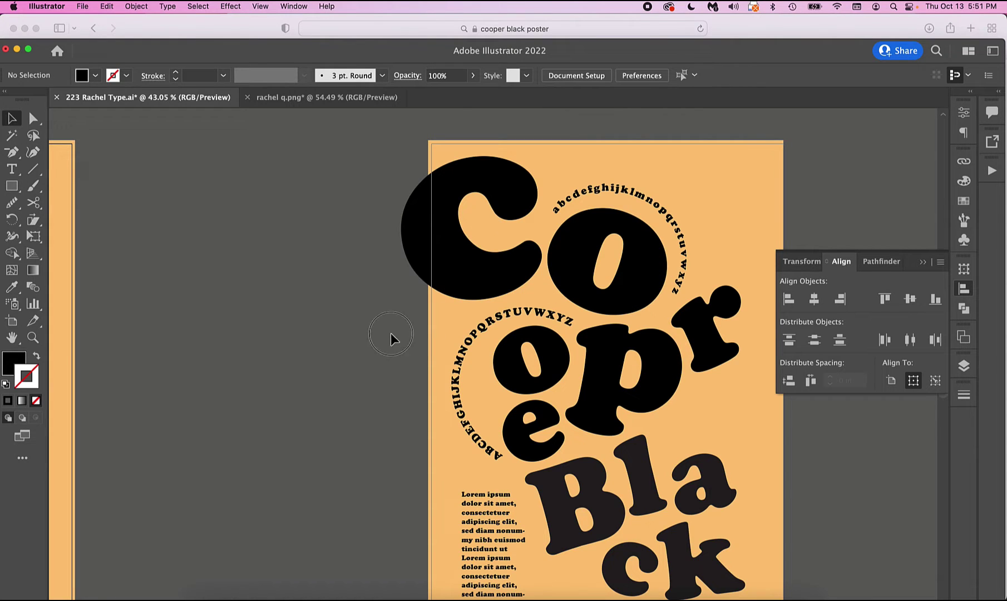
click(602, 303)
click(634, 312)
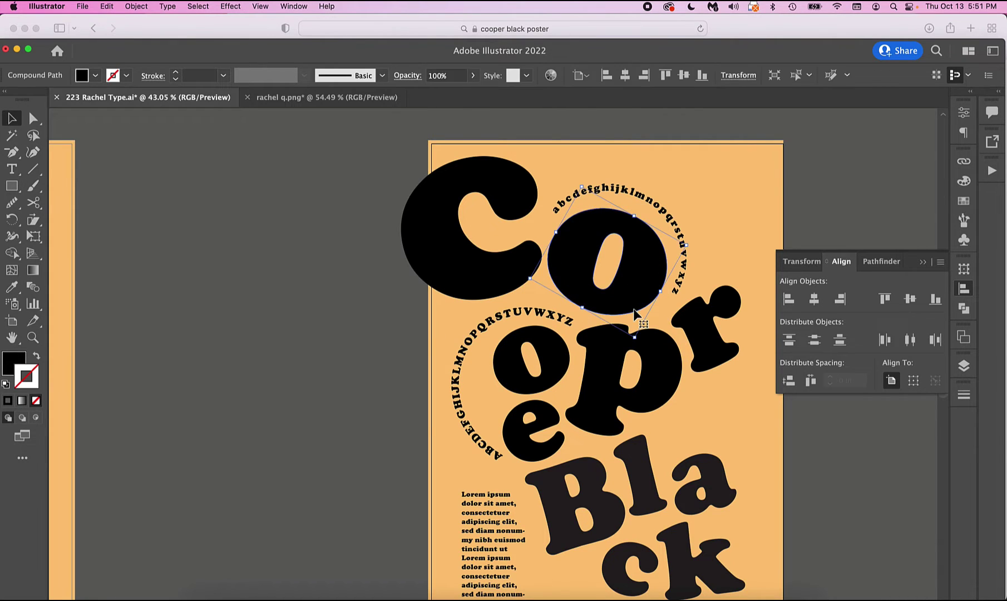
key(super)
drag(12, 169, 72, 200)
click(565, 236)
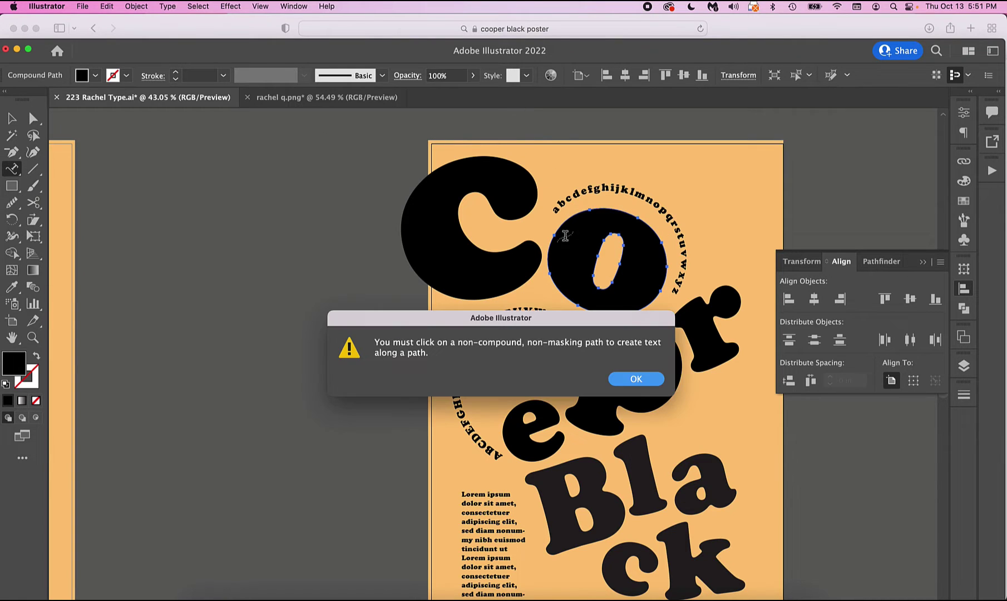
click(636, 379)
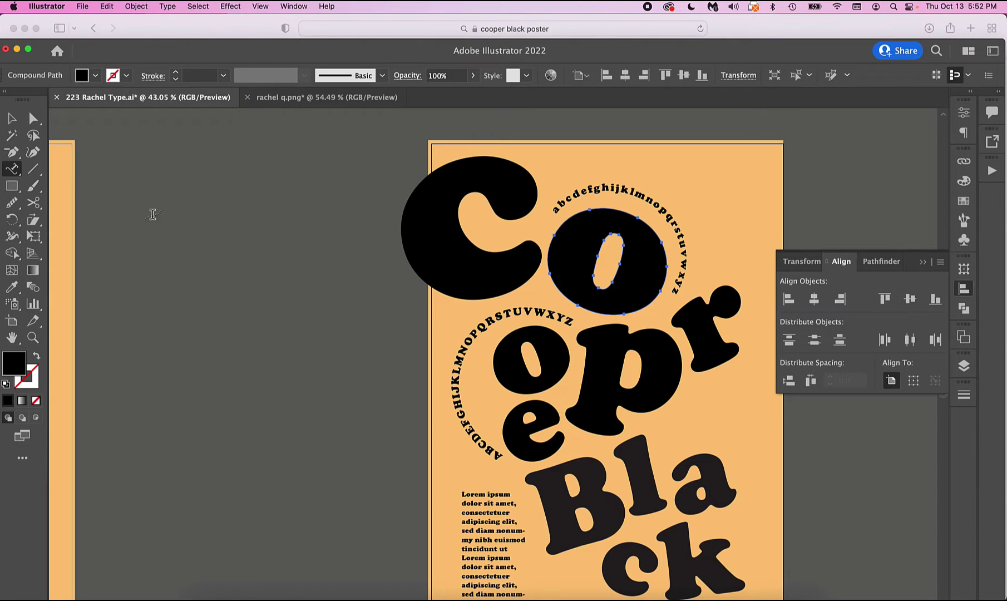
Release the large "o" compound path and place placeholder type along its outer outline
click(135, 8)
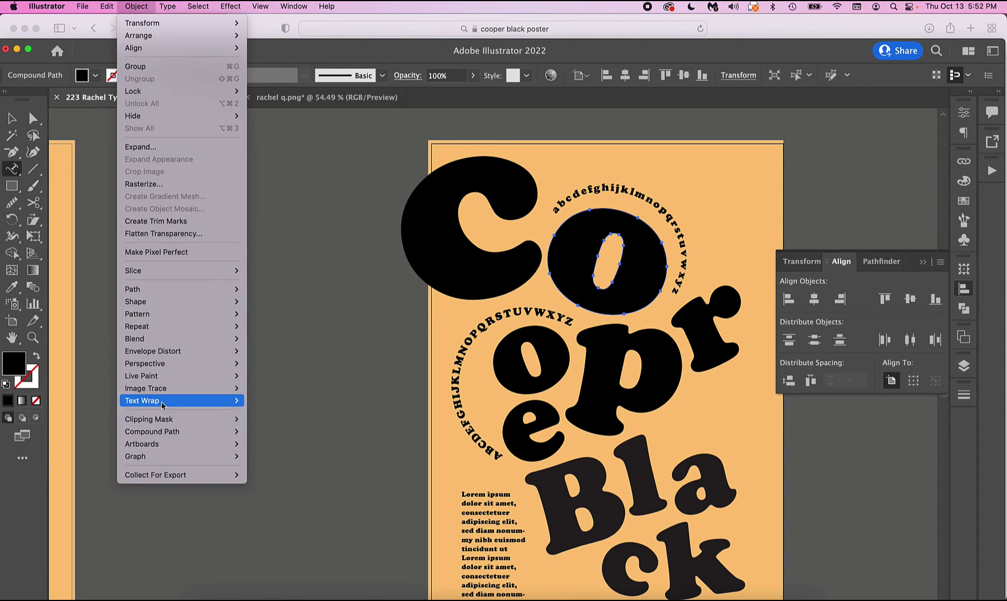
mouse_move(161, 433)
click(261, 443)
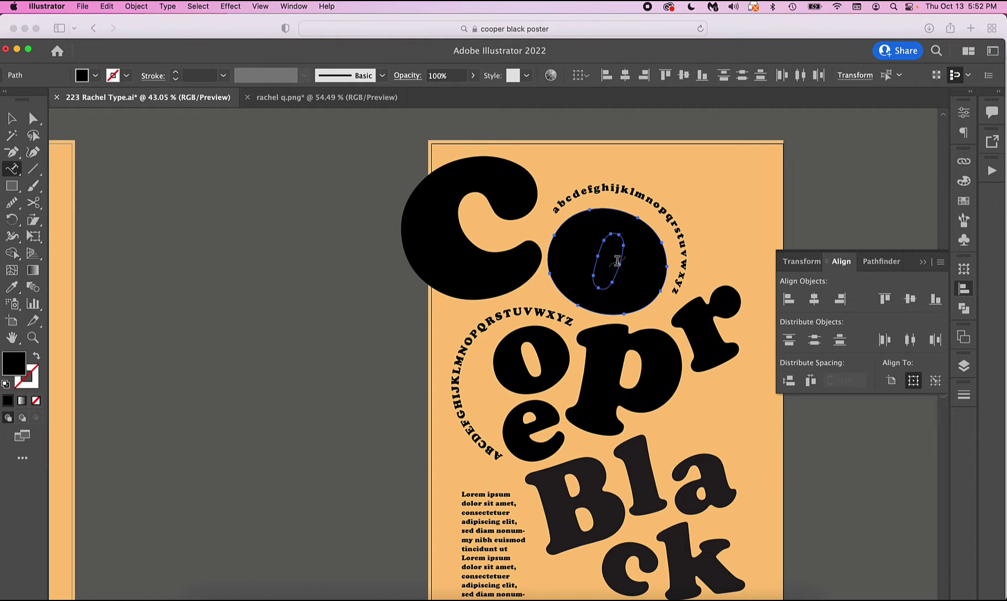
click(556, 227)
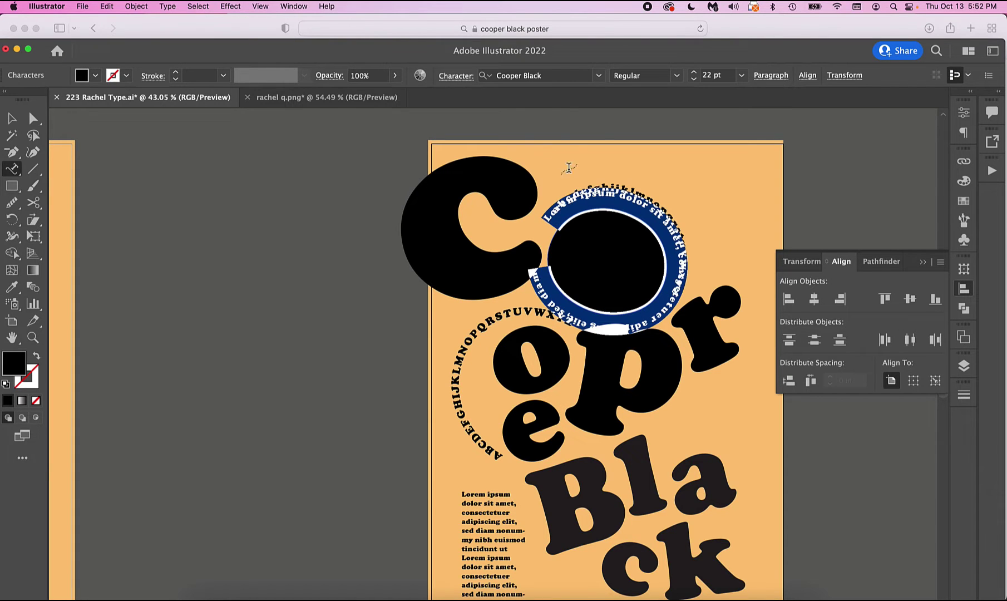
Undo the placeholder path type and the compound path release on the large "o"
key(super+z)
key(super+z)
key(super+z)
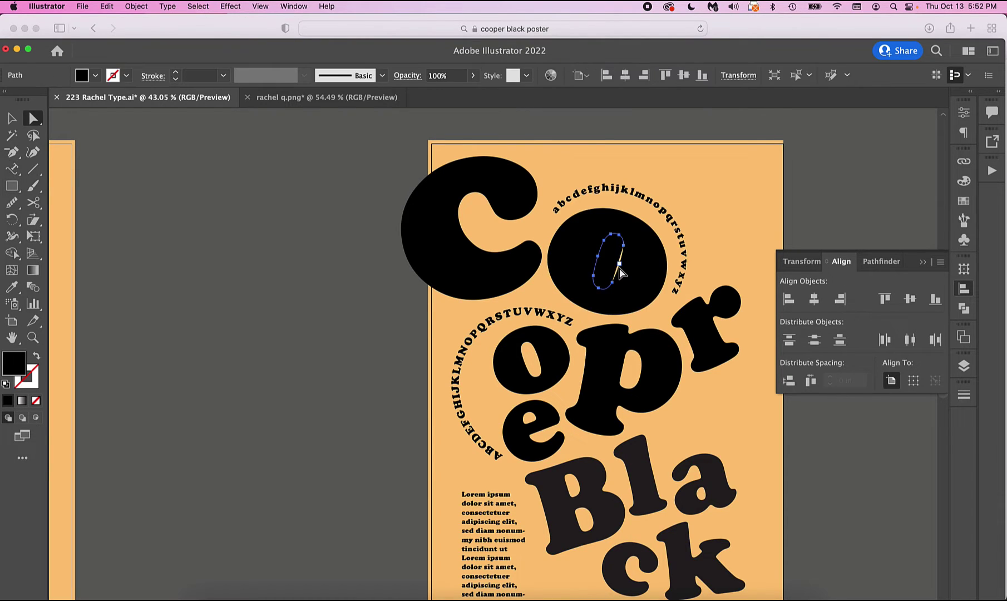
key(v)
click(431, 316)
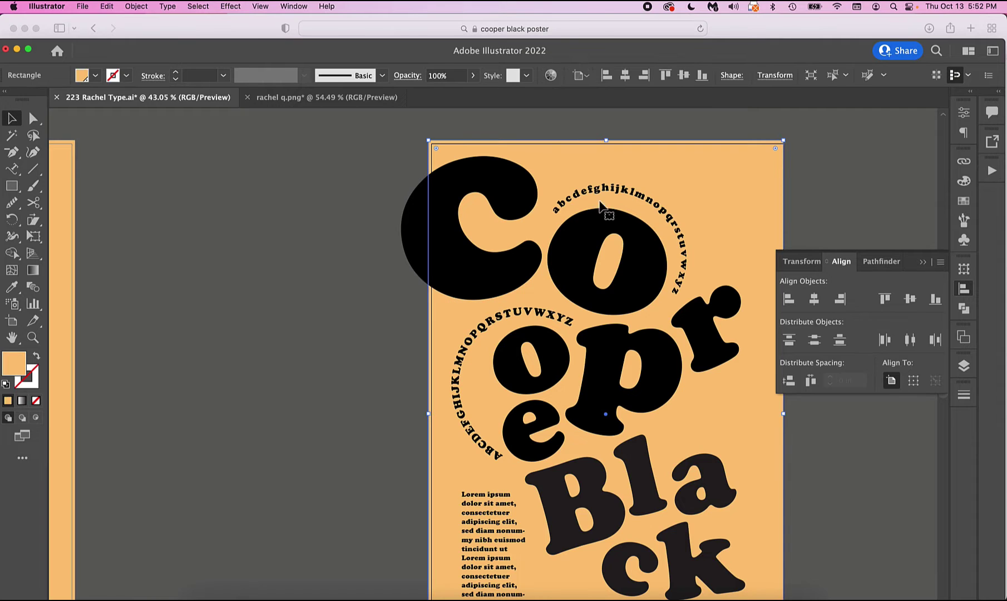
Select all of the lowercase alphabet text curving around the large "o" and show its Character settings
click(632, 192)
drag(633, 194, 632, 201)
triple_click(630, 200)
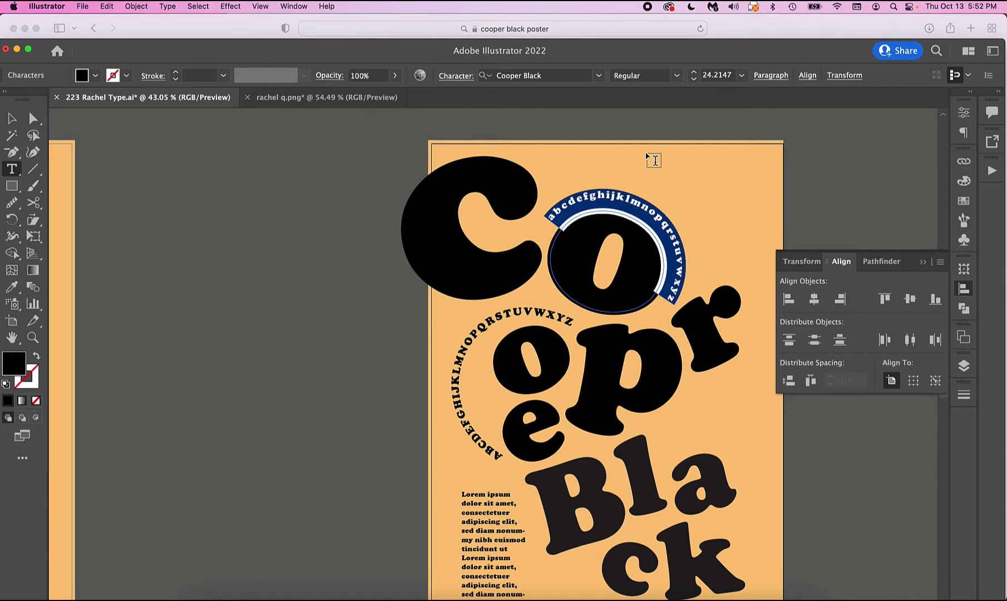
key(Escape)
key(super+t)
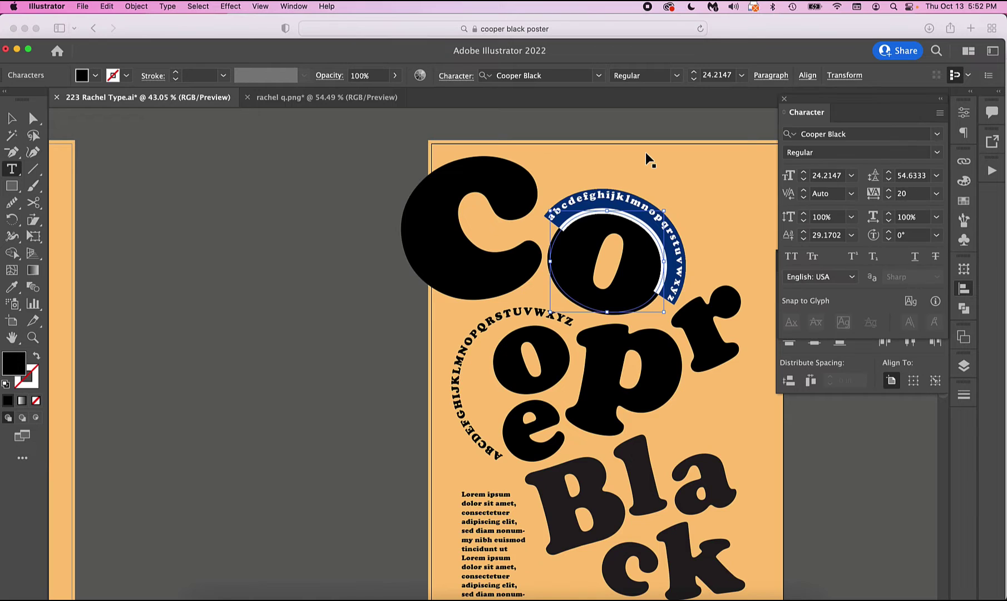
key(super+shift+a)
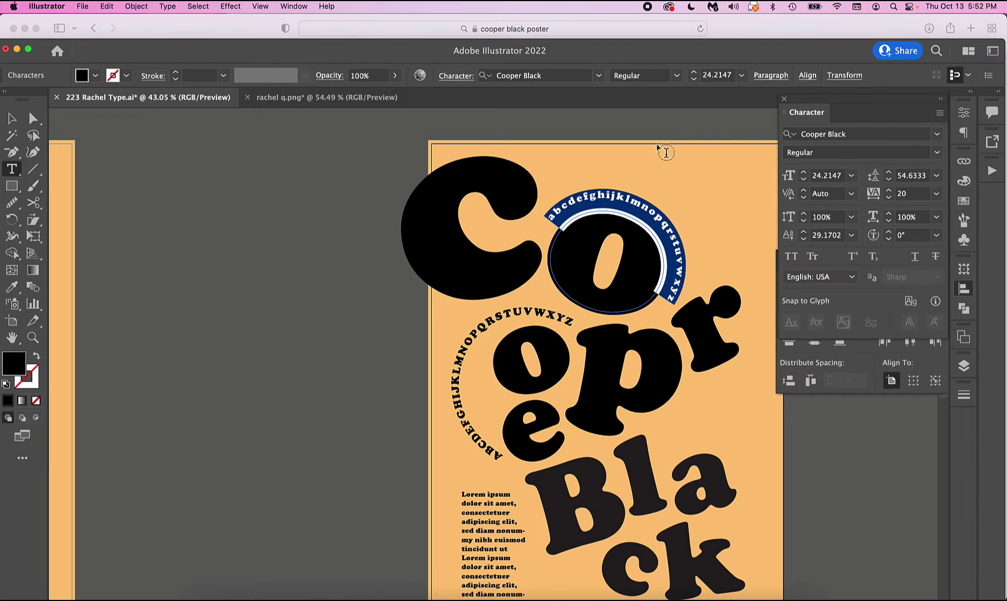
Try wider and tighter baseline shifts on the lowercase alphabet path text, settling on 35.1702, and deselect it
click(787, 237)
click(666, 226)
key(alt+shift+Up)
key(alt+shift+Up)
key(alt+shift+Up)
key(alt+shift+Up)
key(alt+shift+Up)
key(alt+shift+Up)
key(alt+shift+Up)
key(alt+shift+Up)
key(alt+shift+Up)
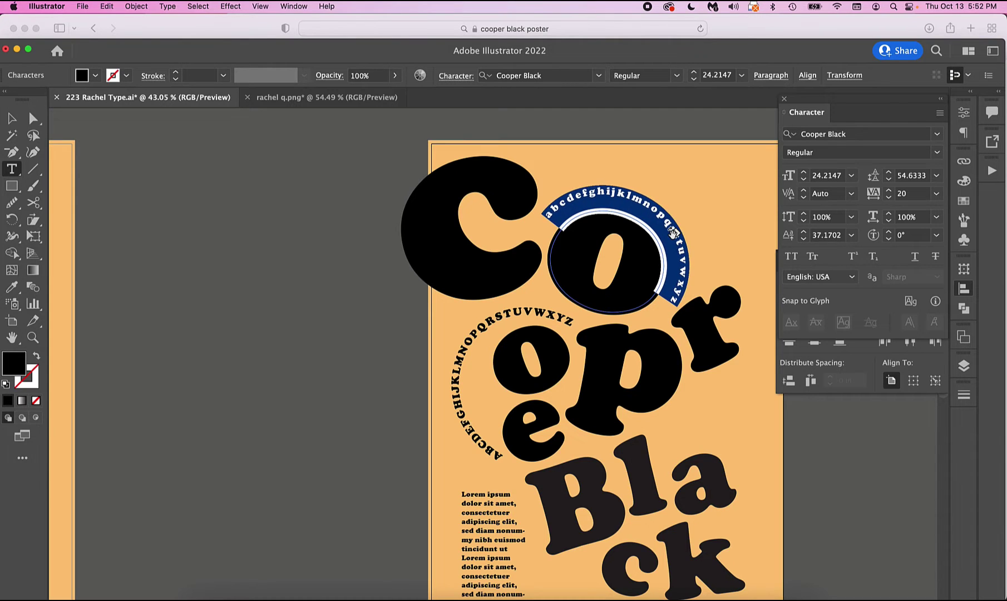
key(alt+shift+Up)
key(alt+shift+Up)
key(alt+shift+Up)
key(alt+shift+Up)
key(alt+shift+Up)
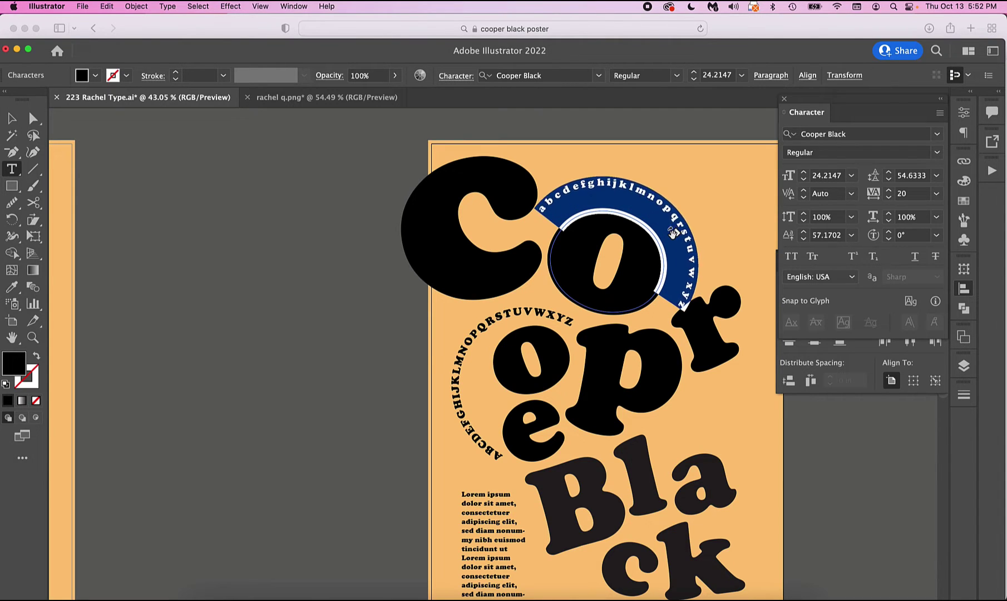
key(alt+shift+Down)
key(alt+shift+Down)
key(alt+shift+Down)
key(alt+shift+Down)
key(alt+shift+Down)
key(alt+shift+Down)
key(alt+shift+Down)
key(alt+shift+Down)
key(alt+shift+Down)
key(alt+shift+Down)
key(alt+shift+Down)
key(alt+shift+Down)
key(alt+shift+Down)
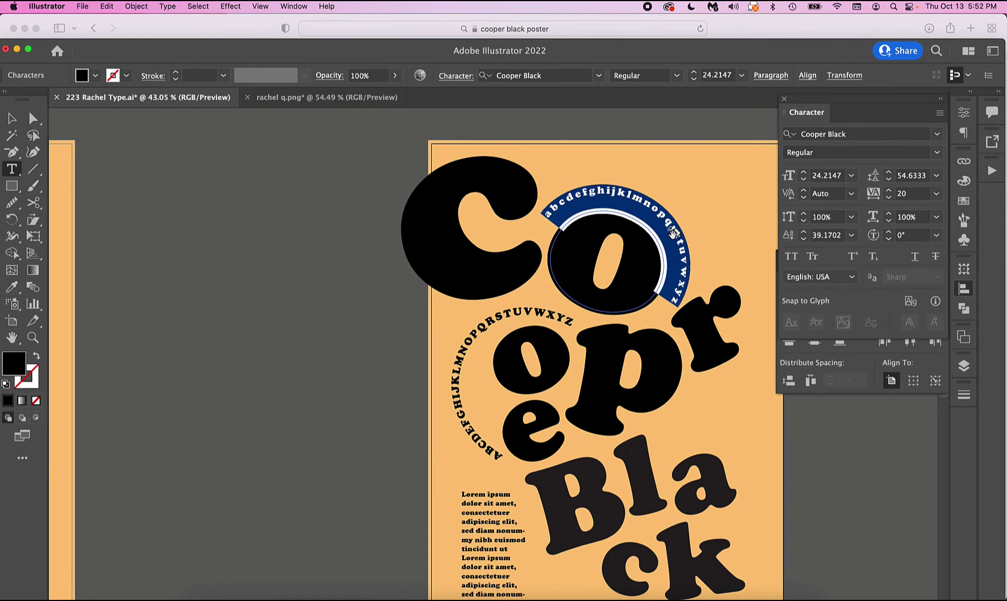
key(alt+shift+Up)
key(alt+shift+Up)
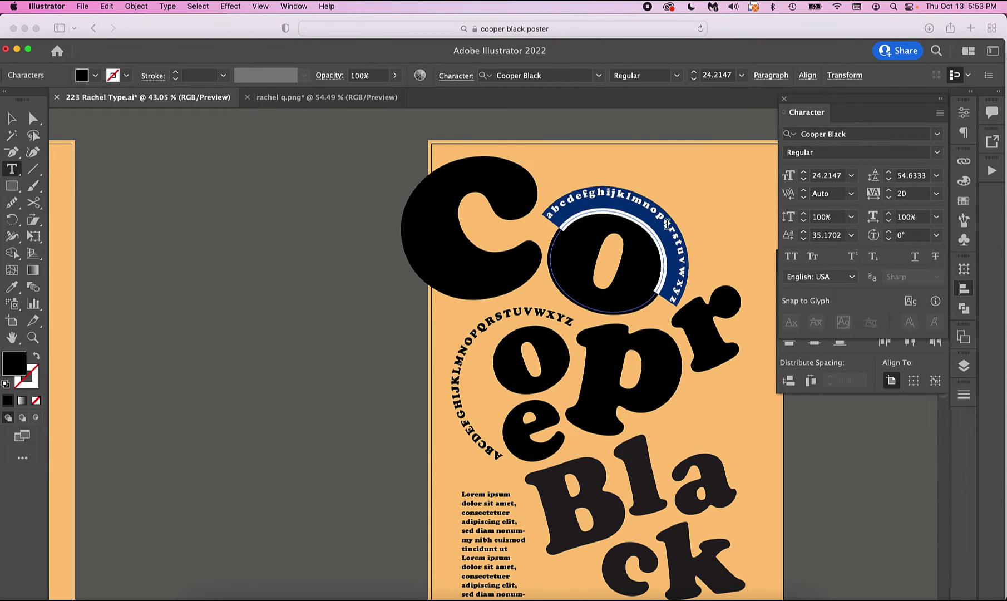
super+click(329, 374)
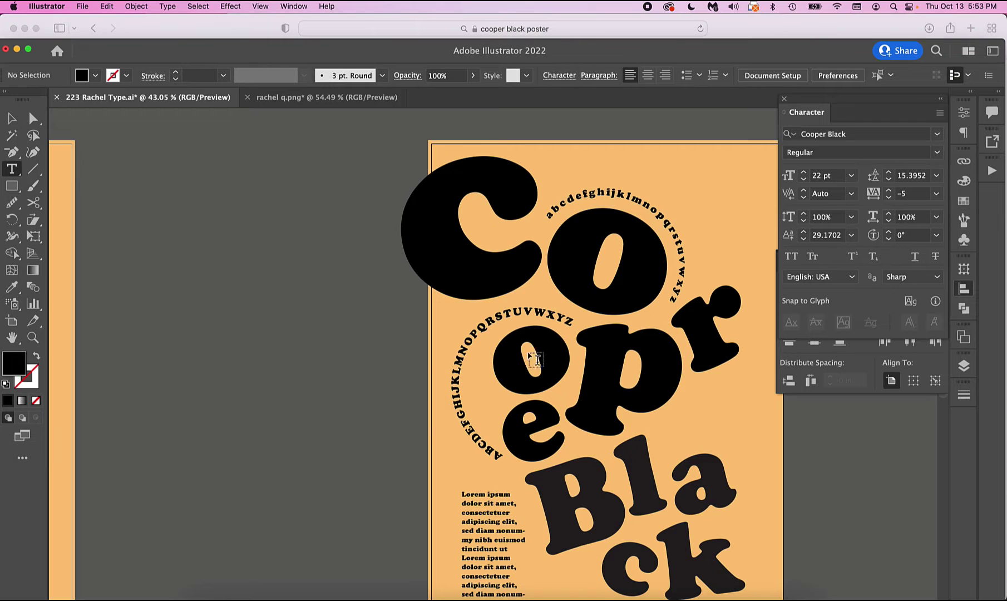
super+click(277, 355)
Duplicate the lowercase alphabet path text onto the empty canvas beside the poster and rotate the copy counterclockwise by nearly a quarter turn
key(v)
click(651, 234)
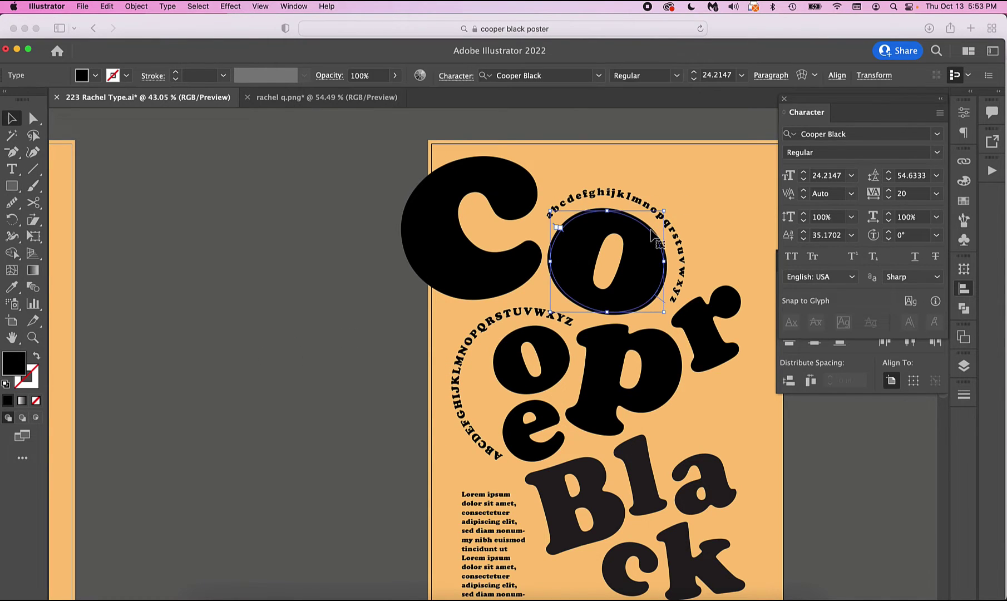
drag(651, 234, 386, 344)
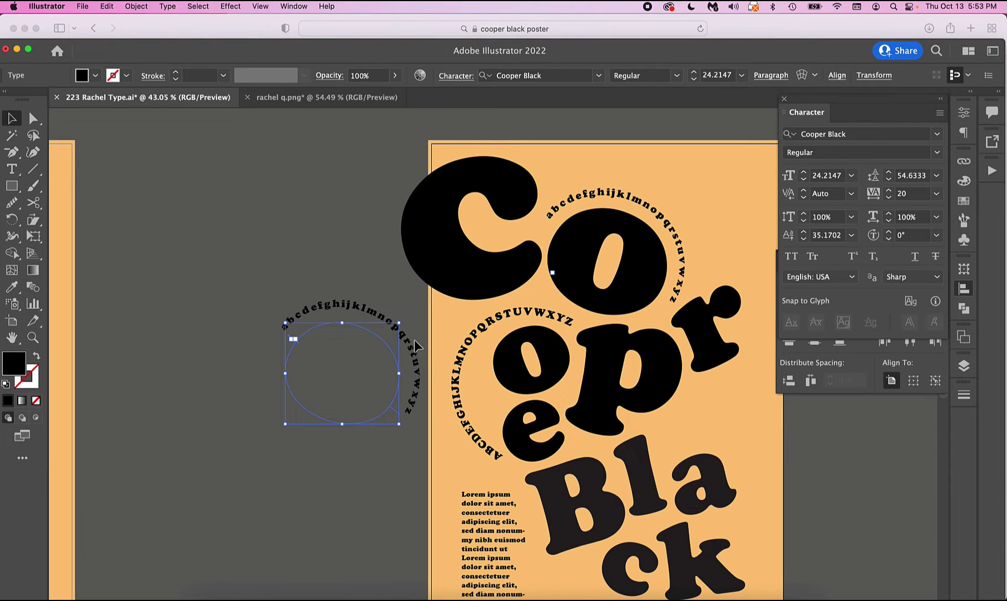
drag(404, 432, 377, 307)
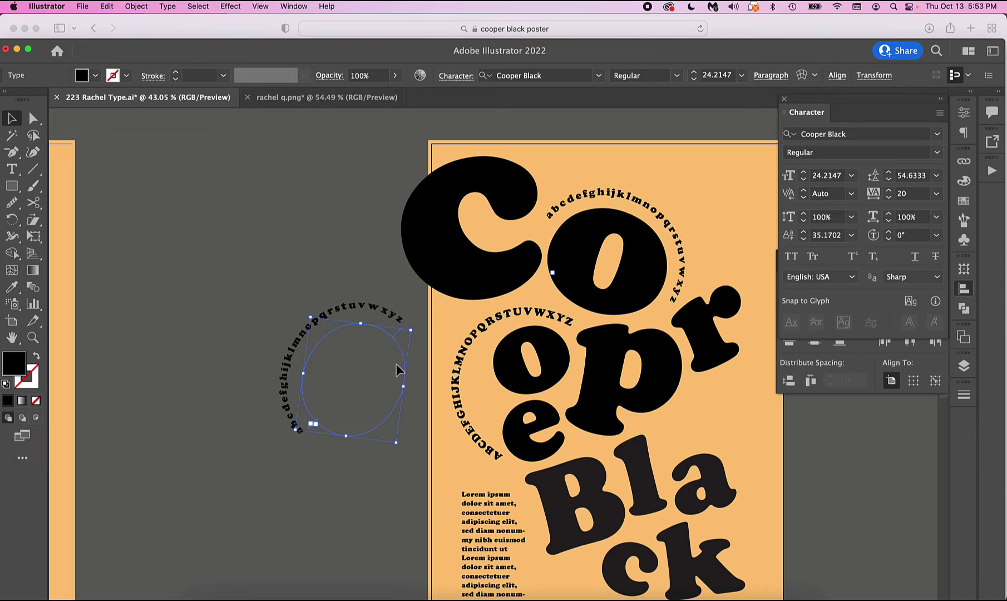
Slide the start of the copied lowercase alphabet text back and forth along its oval path with the Direct Selection tool, settling near the lower-left start
key(super+equal)
key(super+equal)
click(504, 466)
click(389, 434)
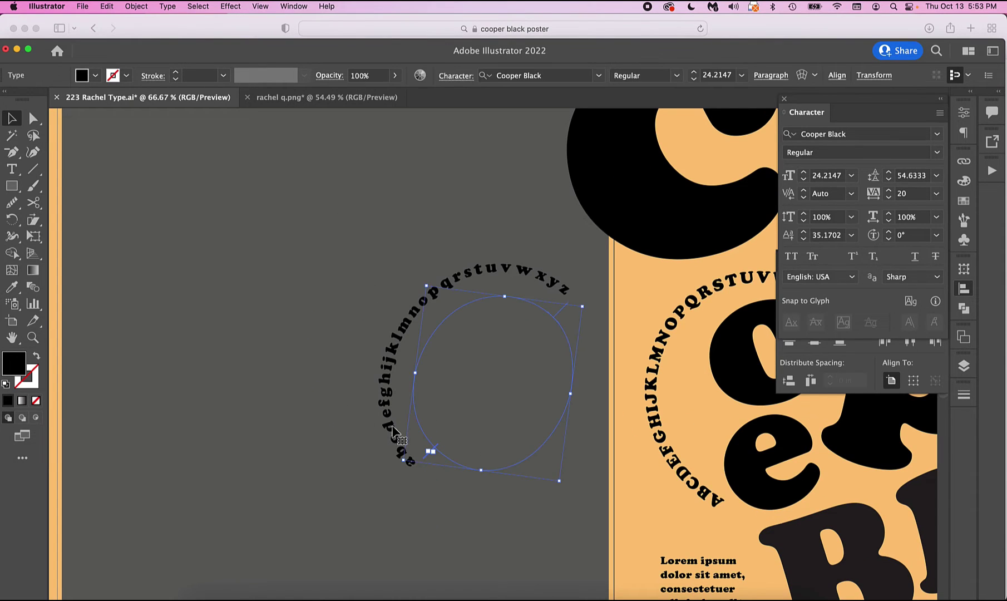
click(33, 120)
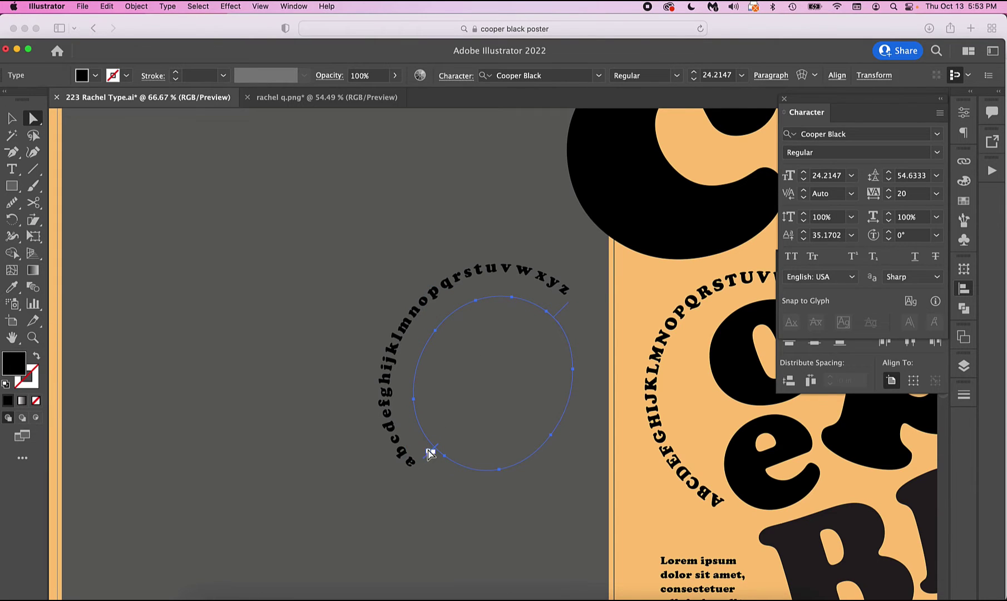
drag(430, 454, 418, 434)
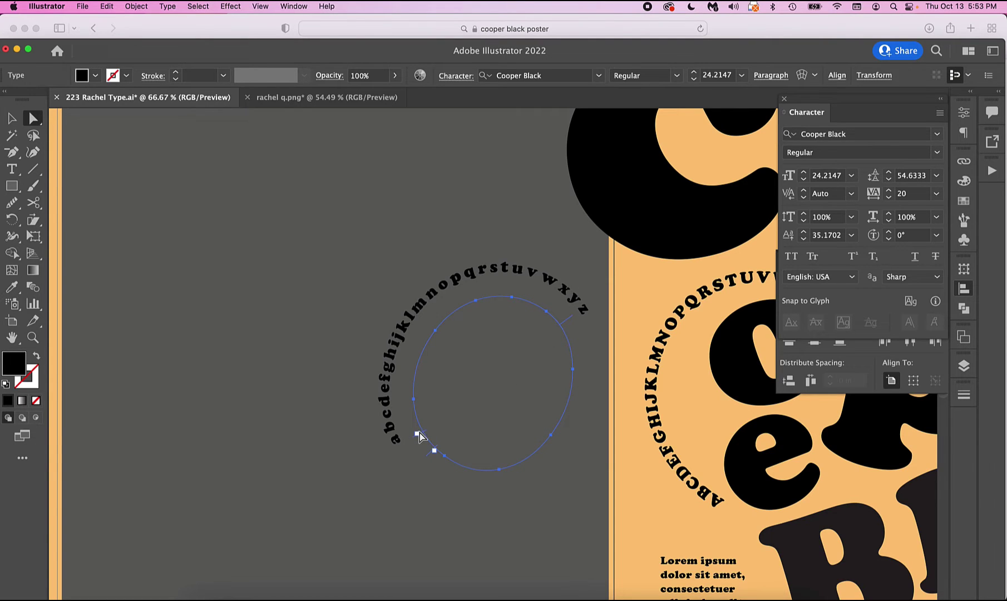
drag(421, 437, 425, 293)
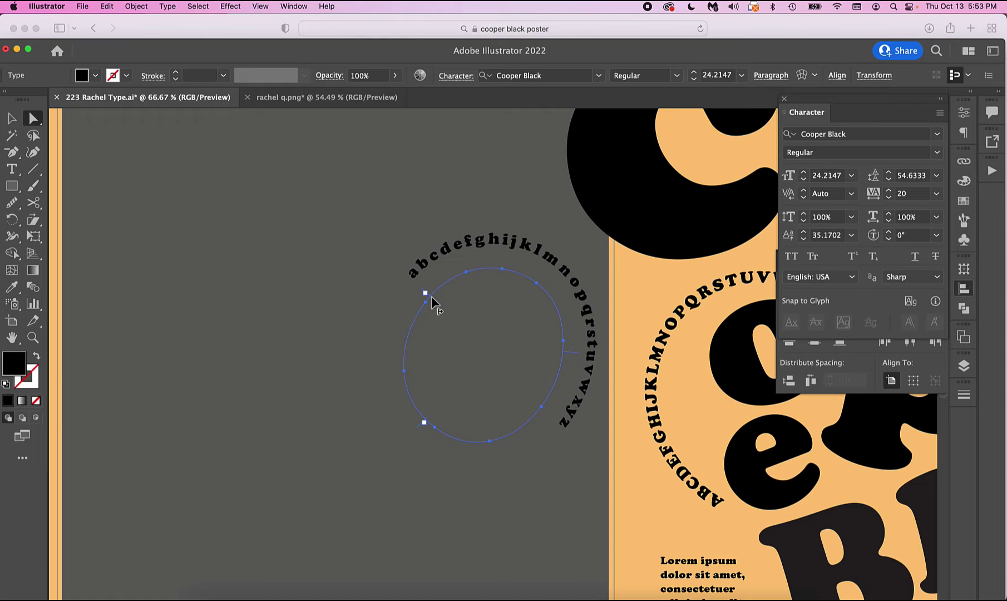
drag(432, 297, 412, 418)
click(353, 251)
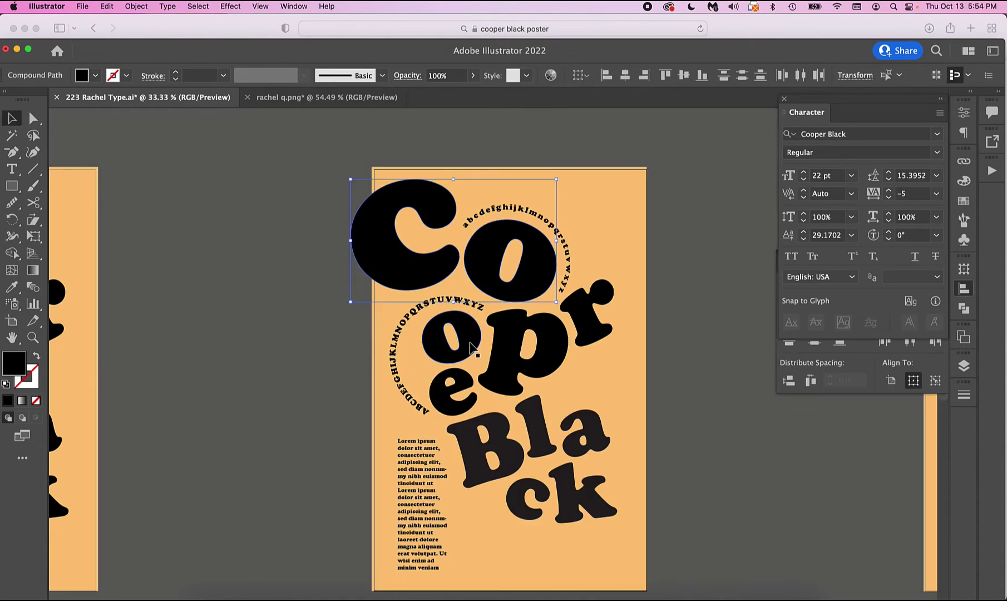
Try a white fill on the six letters of "Cooper" without the curved alphabet text, and return the letters to black
shift+click(473, 349)
shift+click(506, 355)
shift+click(586, 316)
shift+click(453, 414)
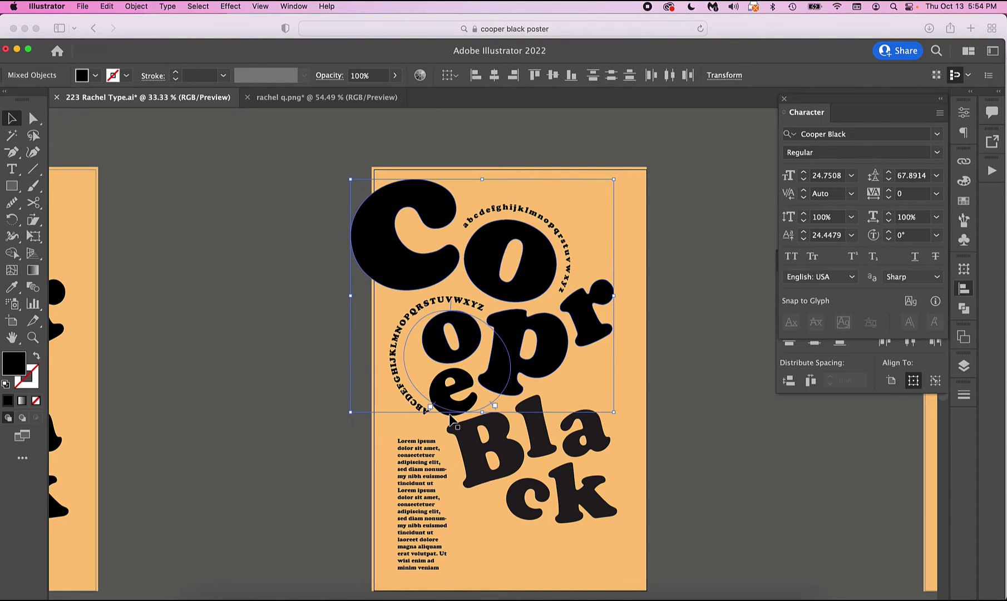
shift+click(427, 408)
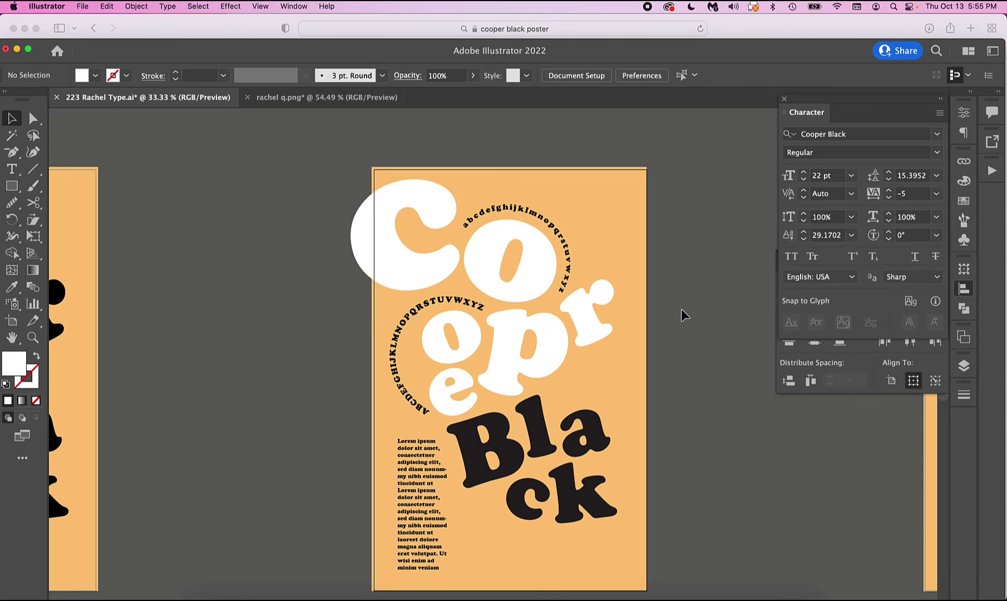
key(super+shift+z)
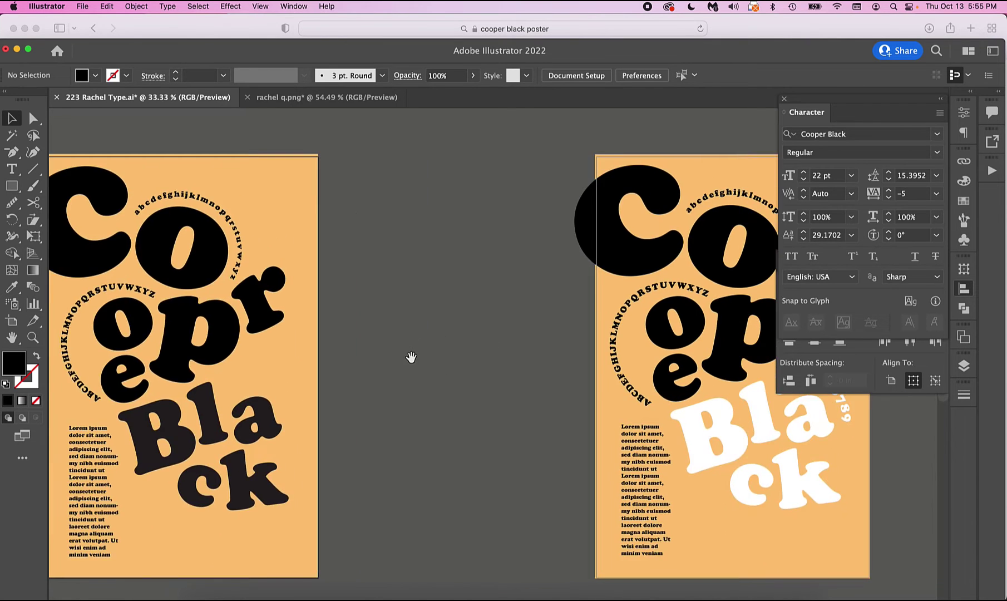
scroll(425, 359, right, 10)
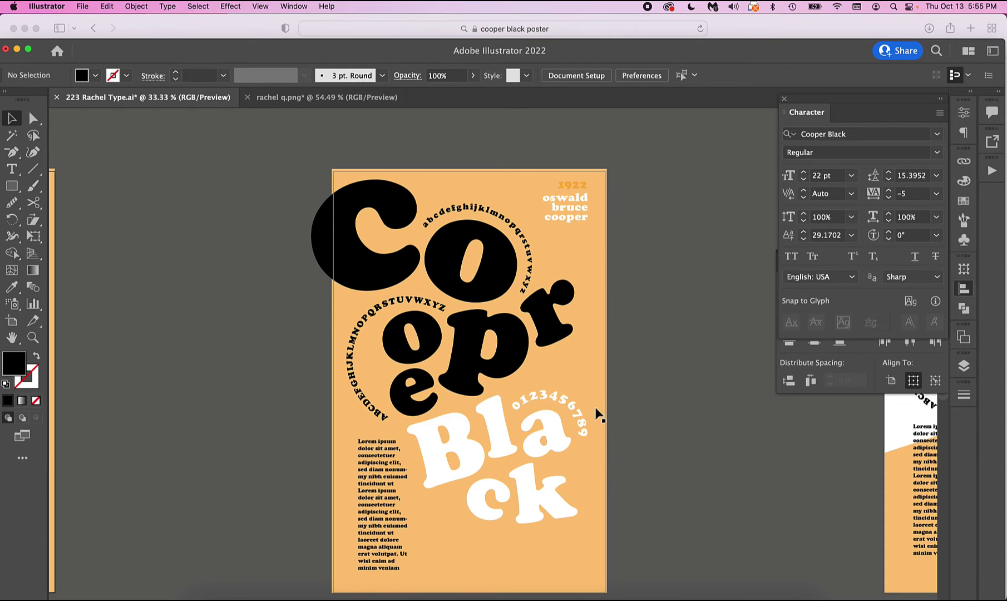
click(527, 406)
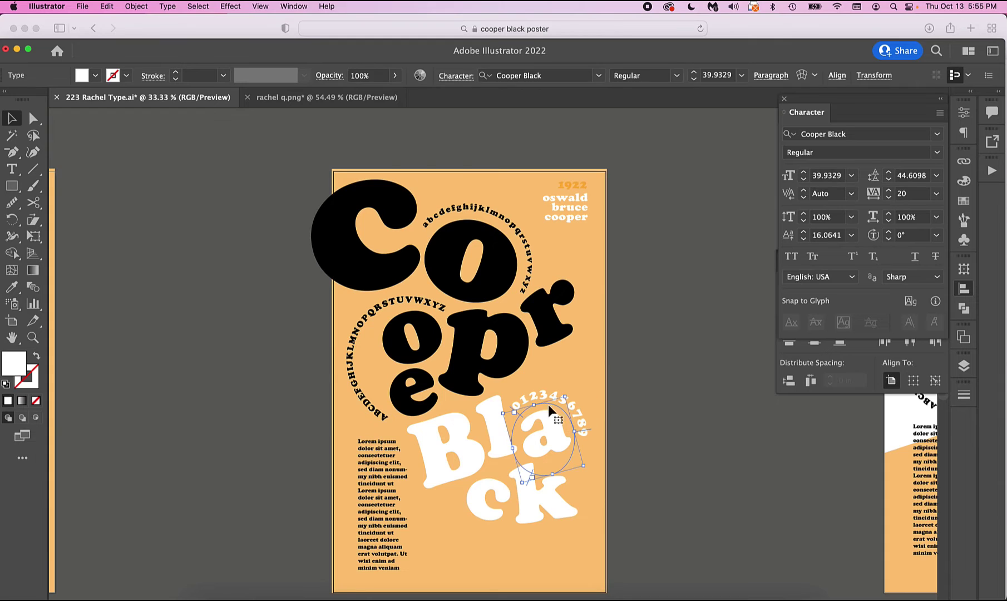
drag(520, 416, 536, 409)
click(616, 388)
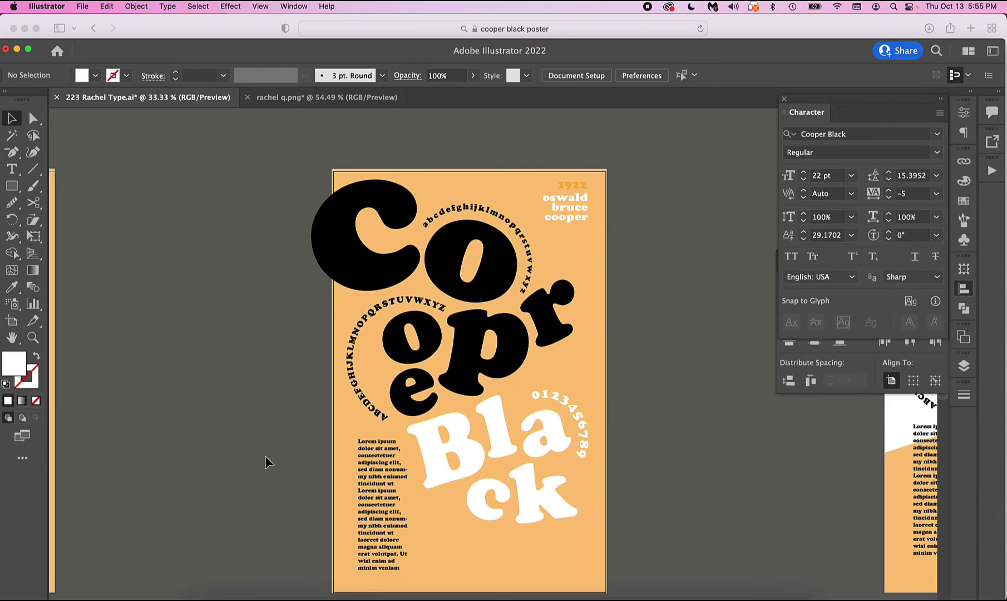
On the white and orange poster version, try a freehand Paintbrush curve along the border between the two colors, and undo it
scroll(667, 323, right, 10)
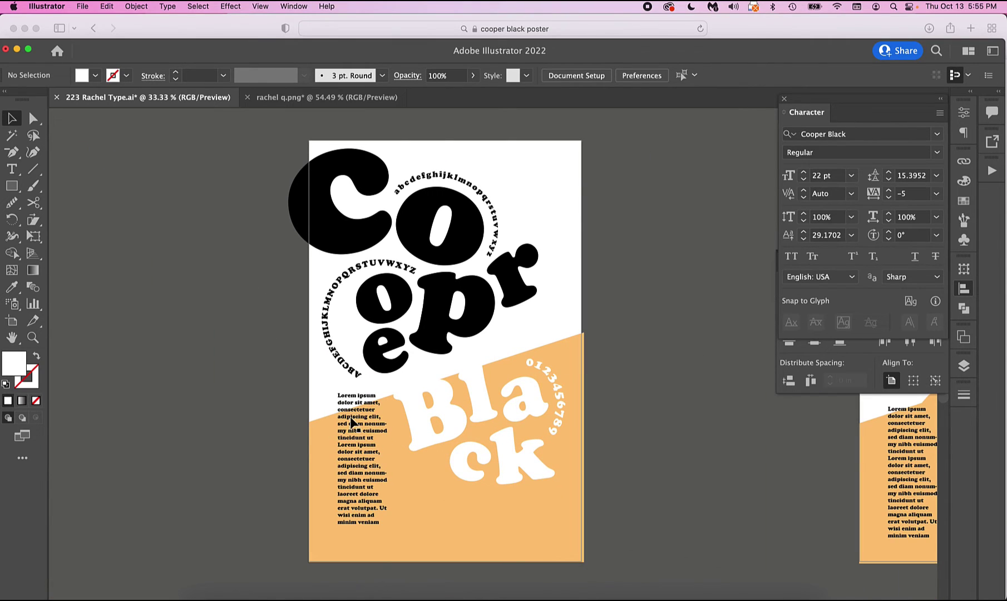
scroll(658, 271, right, 2)
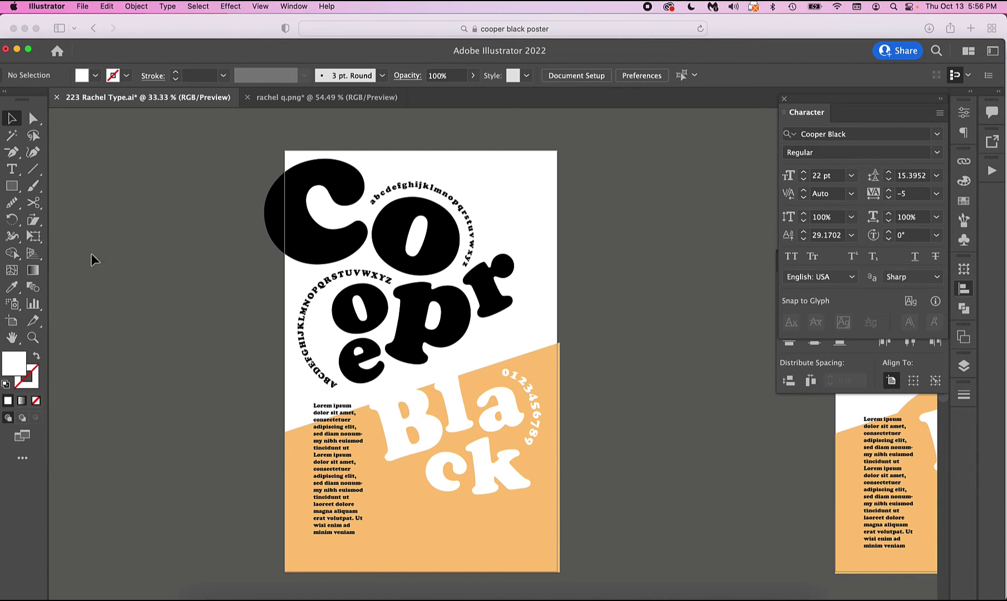
click(33, 186)
mouse_move(234, 461)
mouse_down()
mouse_move(252, 431)
mouse_move(498, 388)
mouse_move(550, 316)
mouse_up()
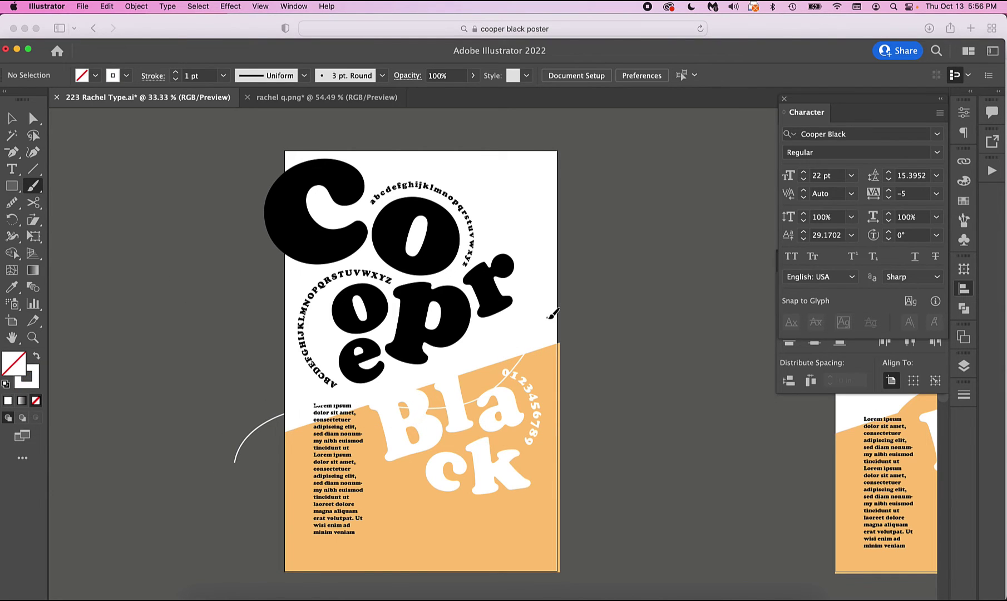
key(super+z)
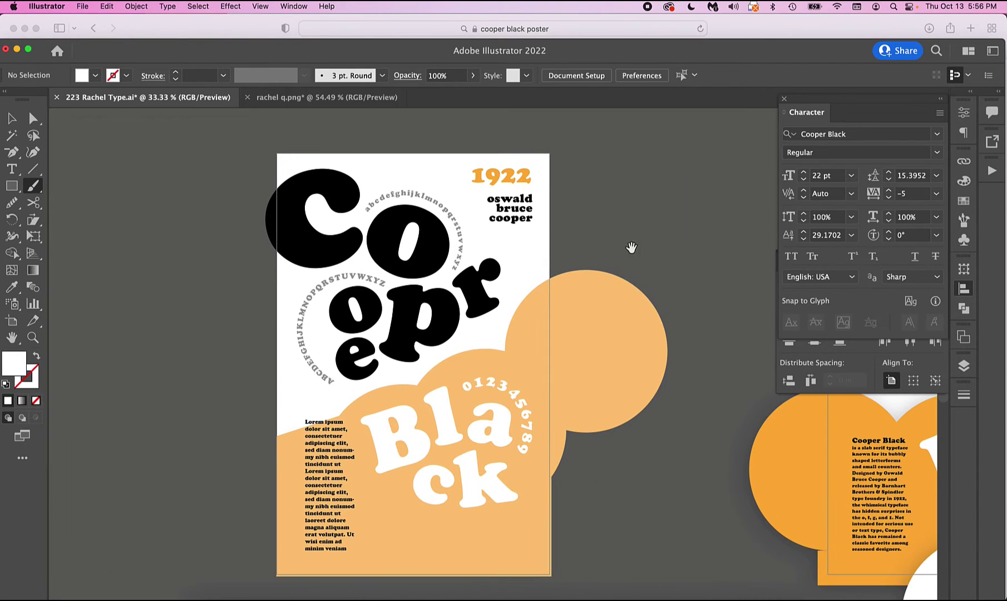
Delete the three light orange circles along the diagonal edge of the orange area on the cloud poster version
key(v)
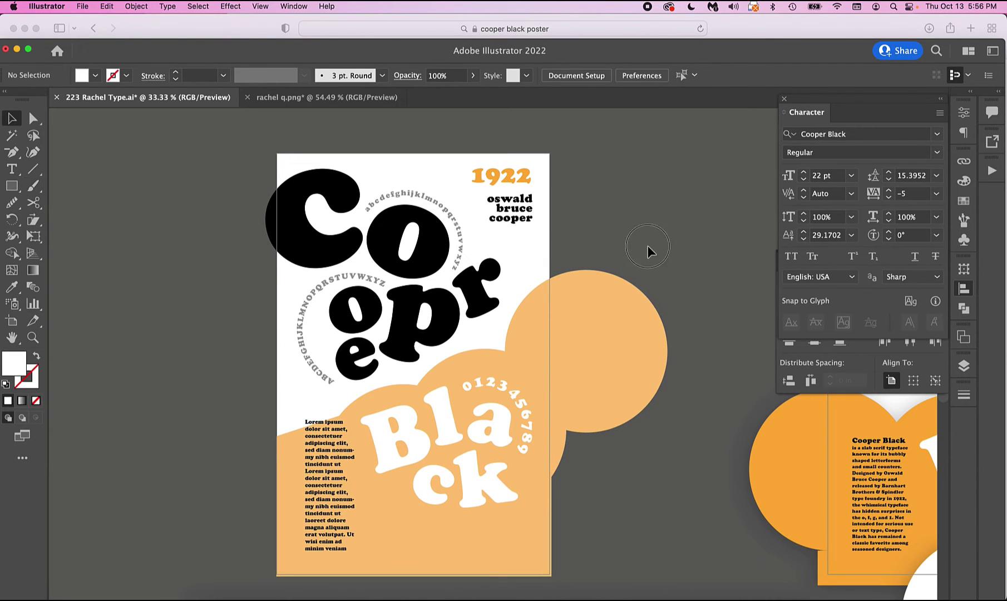
click(590, 313)
shift+click(445, 365)
shift+click(378, 395)
key(Delete)
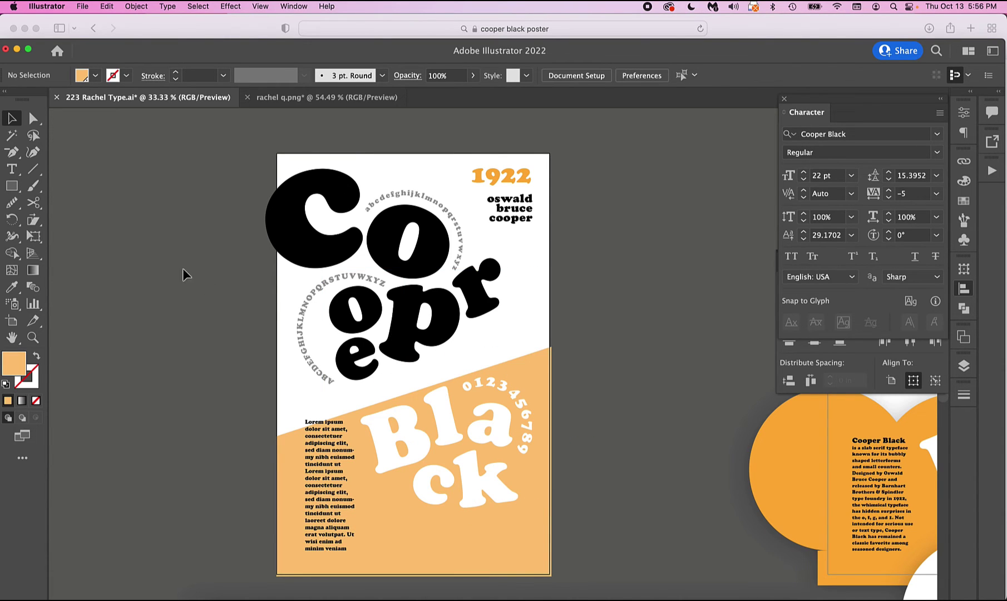
Draw an orange ellipse over the diagonal edge of the orange area and move it to the poster's left edge
drag(12, 186, 67, 220)
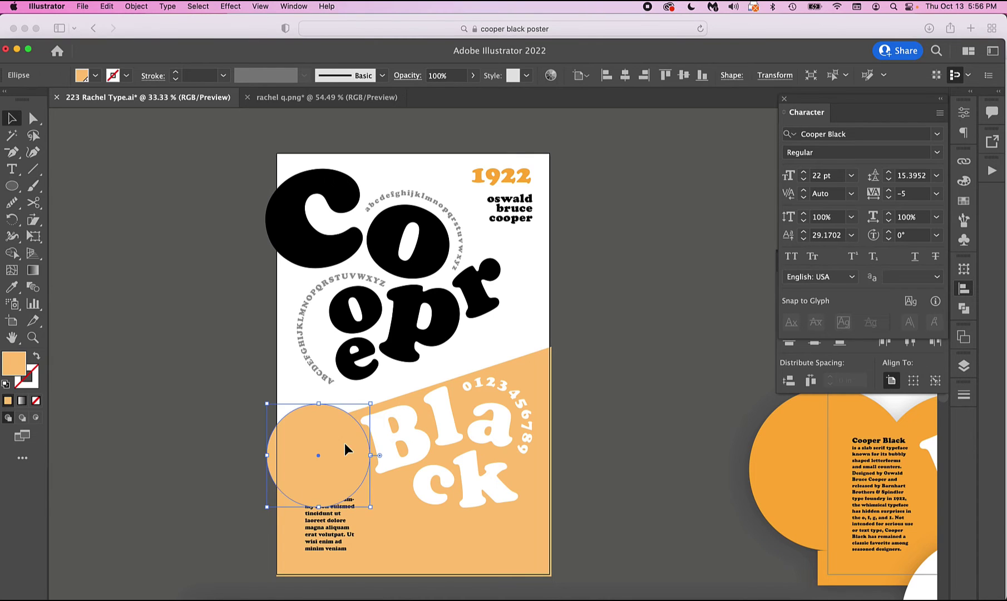
mouse_move(345, 443)
alt+mouse_down()
mouse_move(430, 422)
mouse_move(424, 416)
mouse_move(491, 397)
mouse_move(593, 344)
alt+mouse_up()
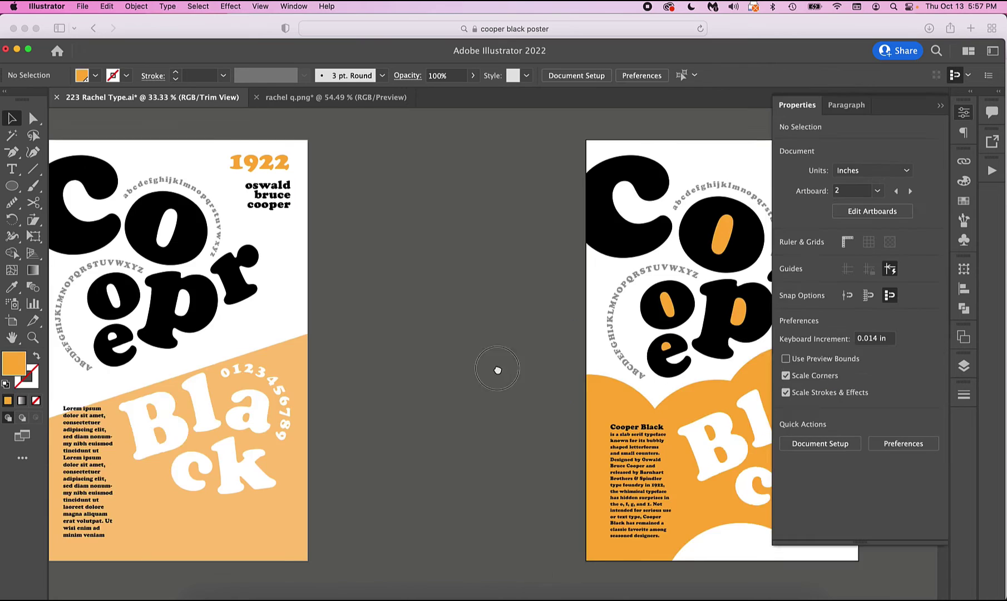
drag(496, 367, 227, 359)
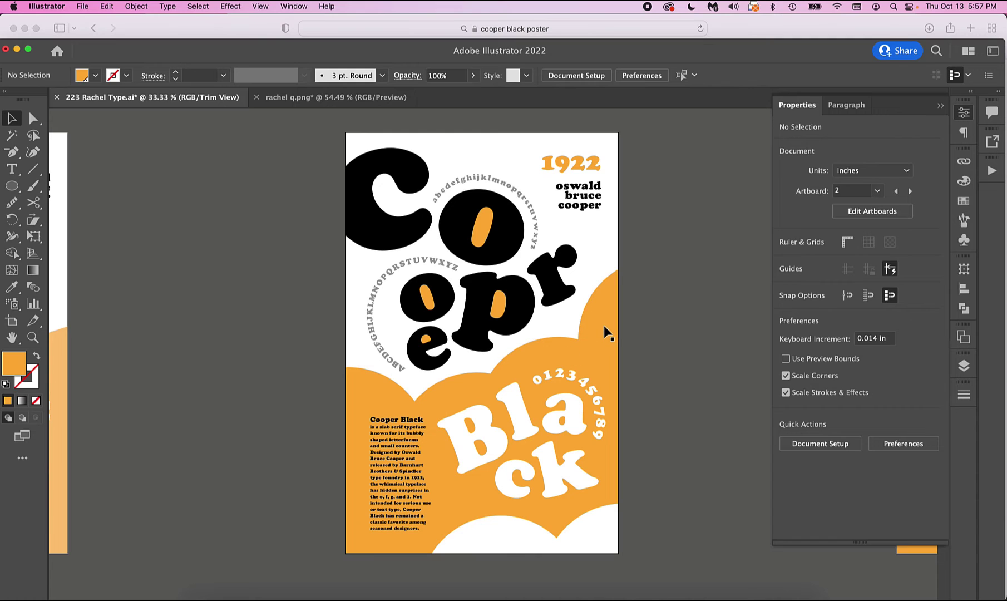
Paste the gray lowercase alphabet text as a straight line and move it into the orange area below "Black"
drag(250, 483, 449, 474)
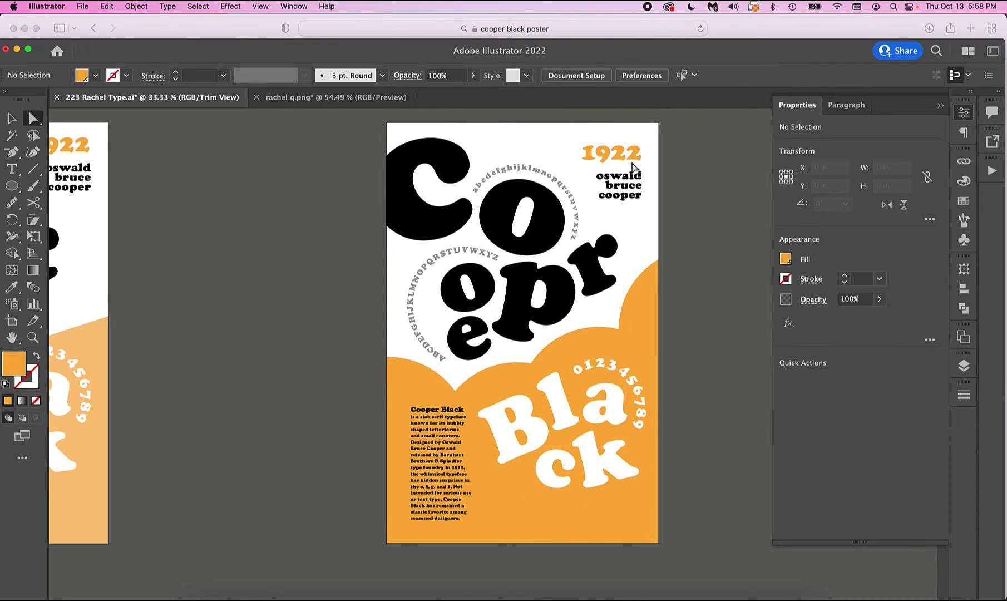
key(t)
double_click(573, 203)
key(cmd+c)
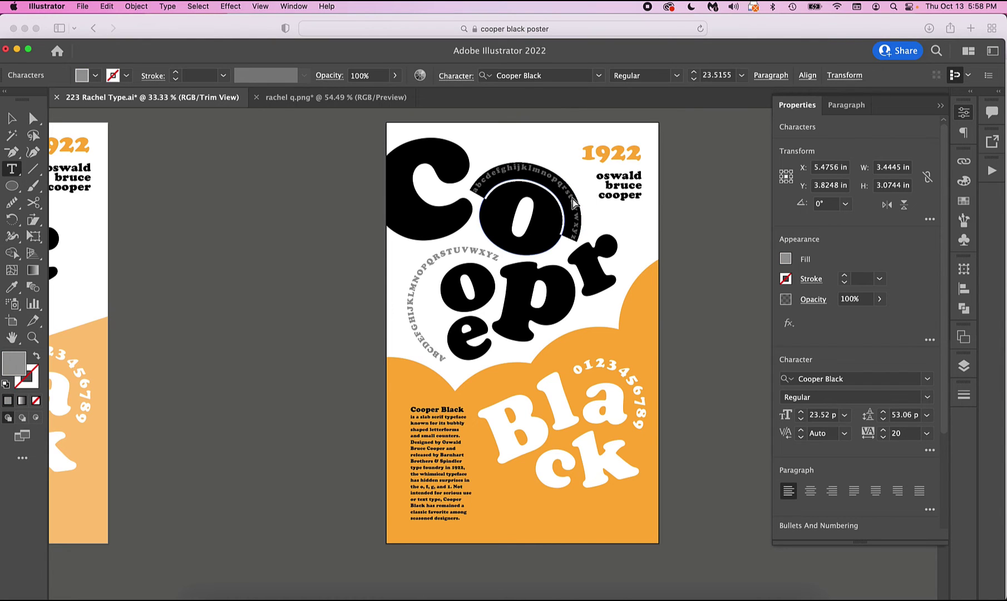
super+click(315, 401)
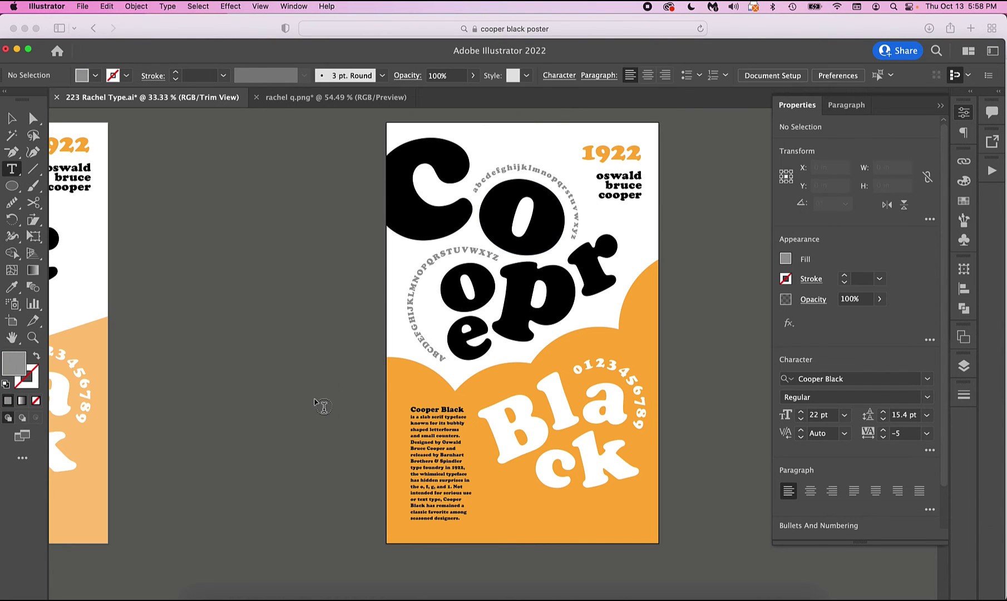
key(cmd+v)
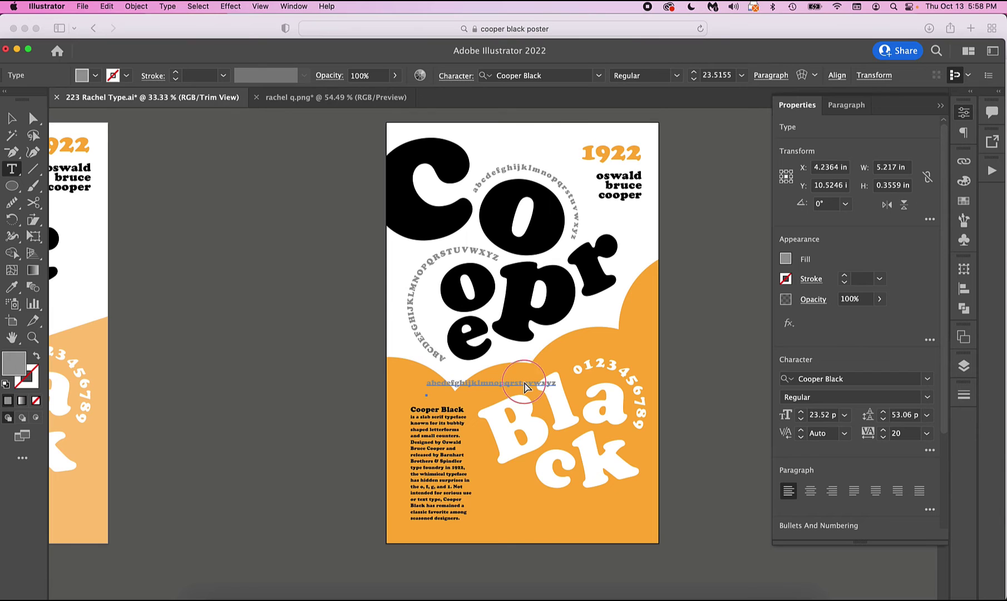
drag(527, 383, 590, 504)
Fill the straight lowercase alphabet line with white and deselect it
click(785, 259)
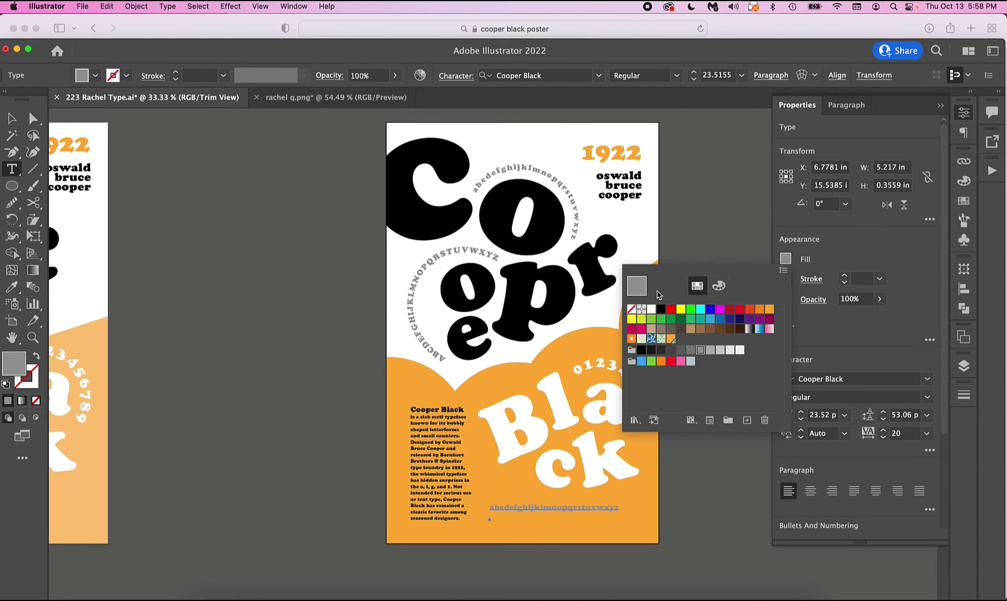
click(651, 309)
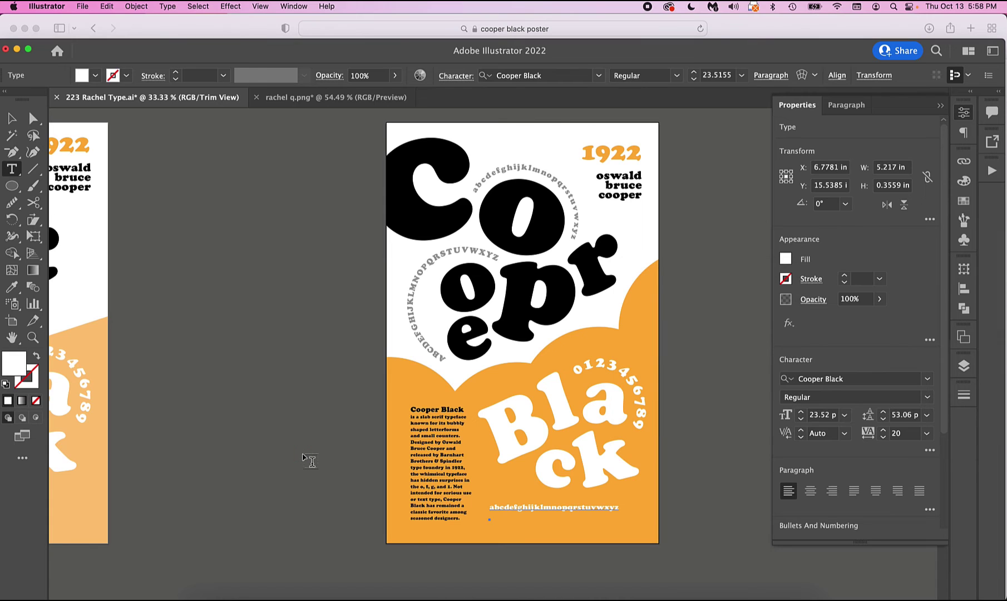
key(Escape)
click(305, 452)
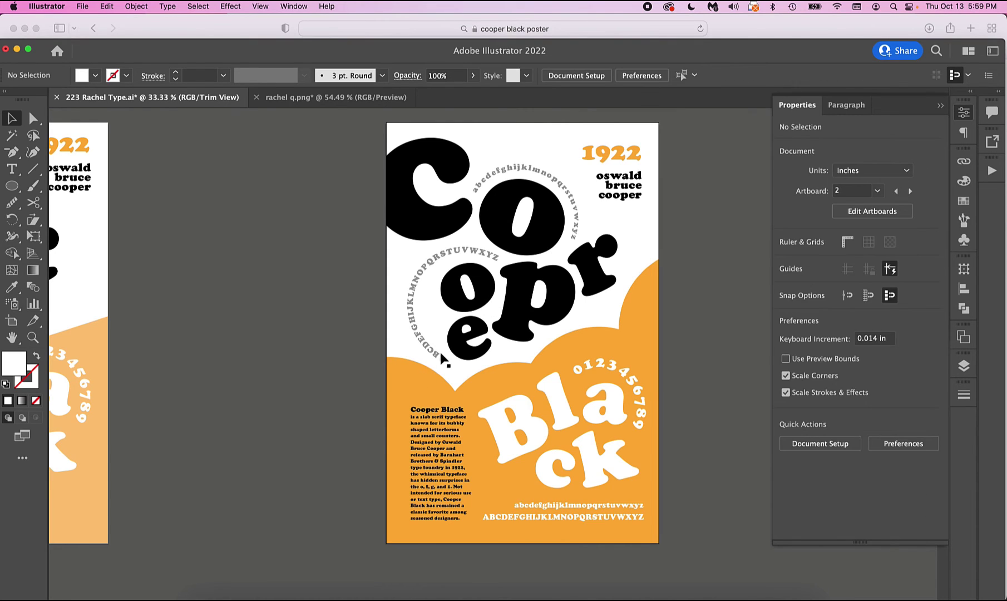
Delete the gray uppercase and lowercase alphabet texts curving around the letters of "Cooper"
click(443, 356)
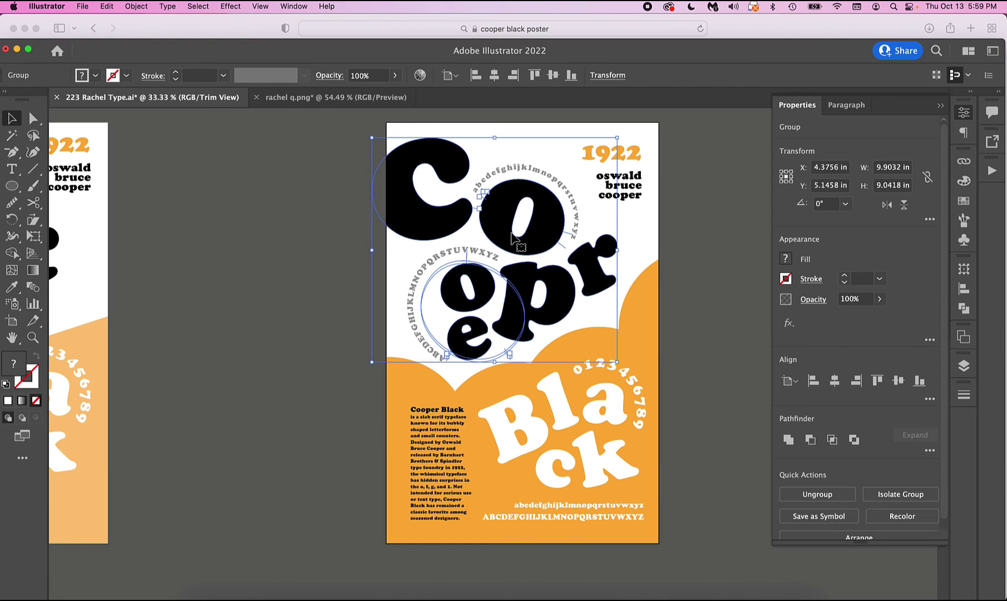
key(a)
click(344, 301)
click(408, 324)
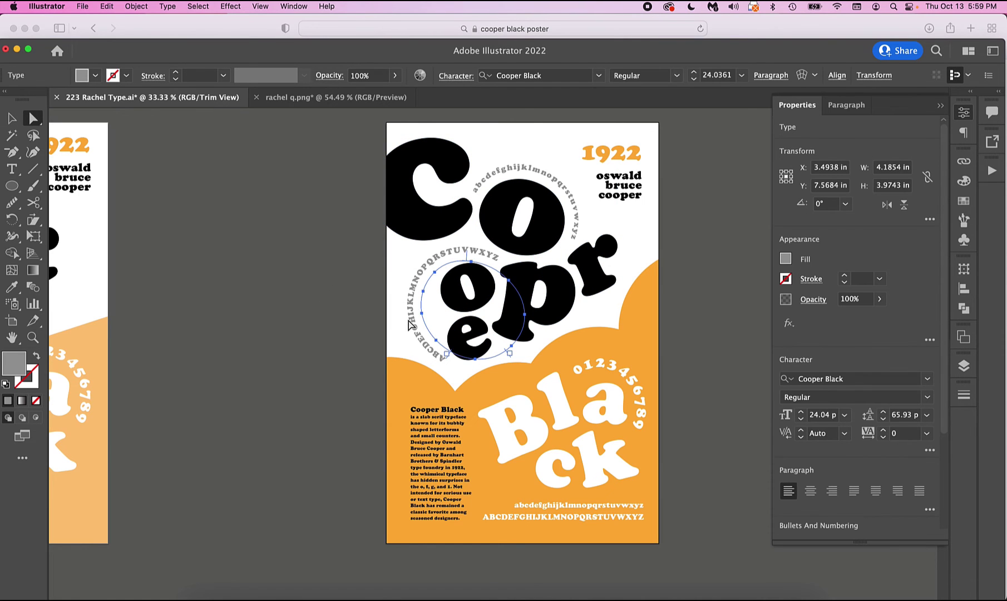
key(Delete)
click(536, 172)
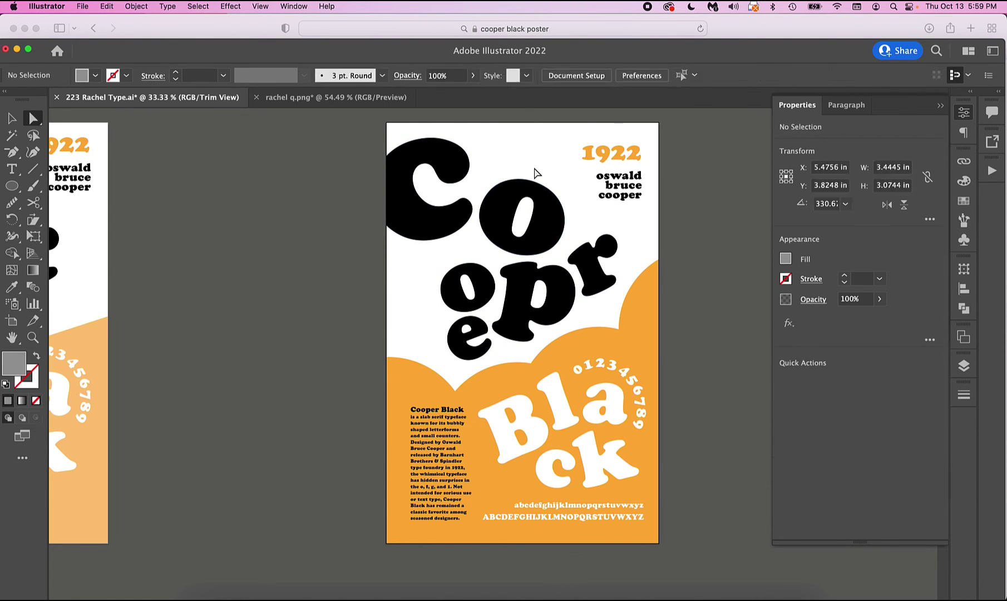
key(Delete)
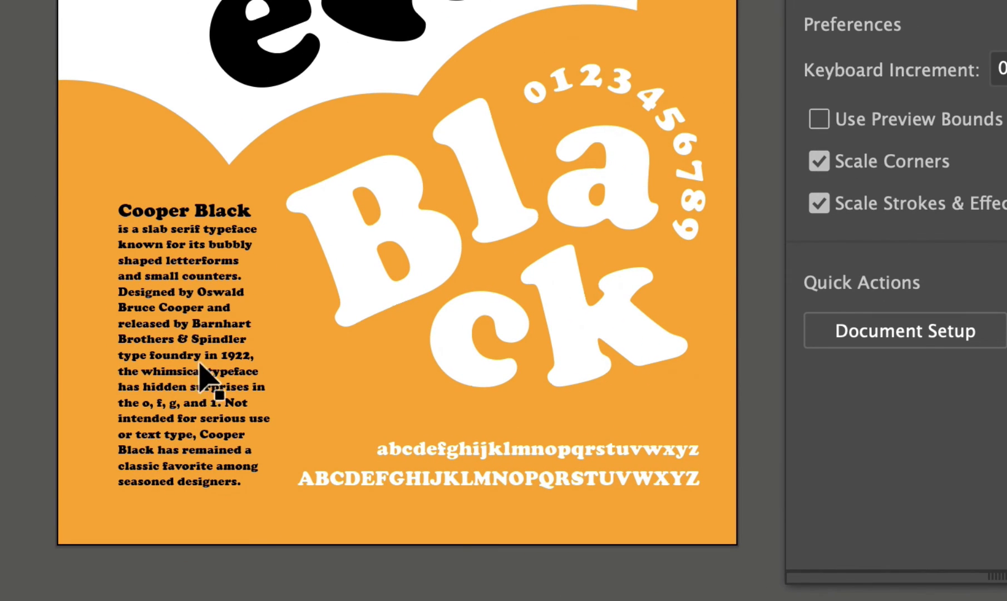
Try the Cooper Black description as one running 14 pt paragraph, and restore the version with the larger heading line
click(170, 217)
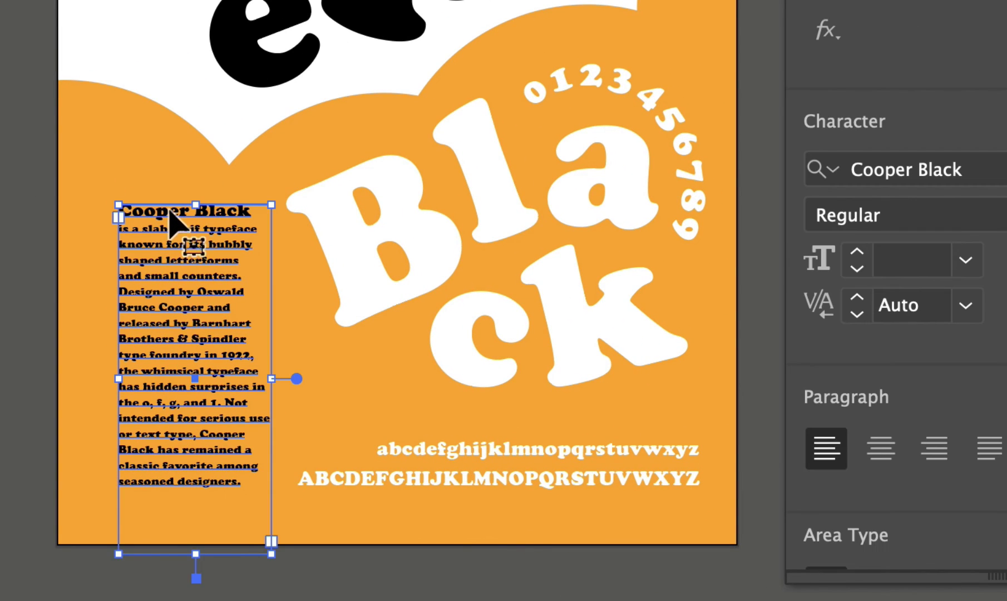
double_click(172, 217)
key(ctrl+a)
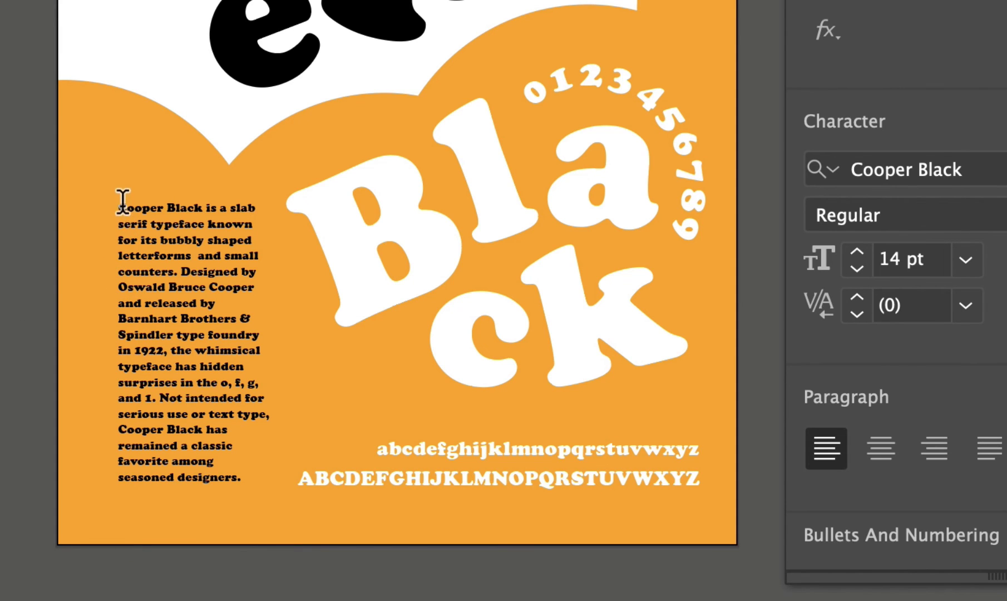
key(ctrl+z)
key(ctrl+a)
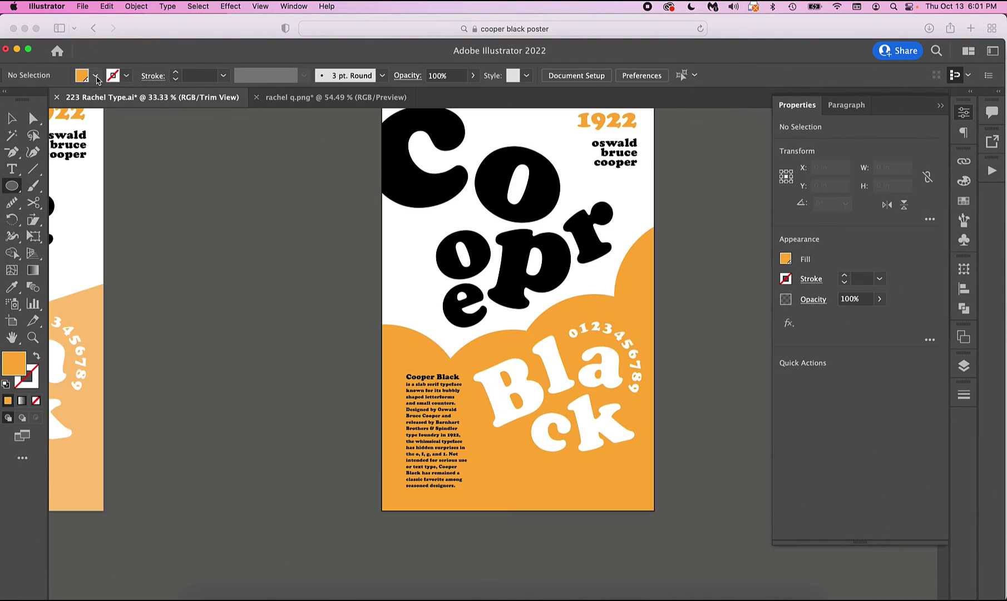
Draw a white circle with the Ellipse tool and place copies along the poster's lower edge to form a cloud shape
click(95, 75)
click(11, 186)
drag(474, 461, 544, 526)
key(v)
drag(526, 492, 640, 490)
drag(603, 533, 525, 562)
click(524, 562)
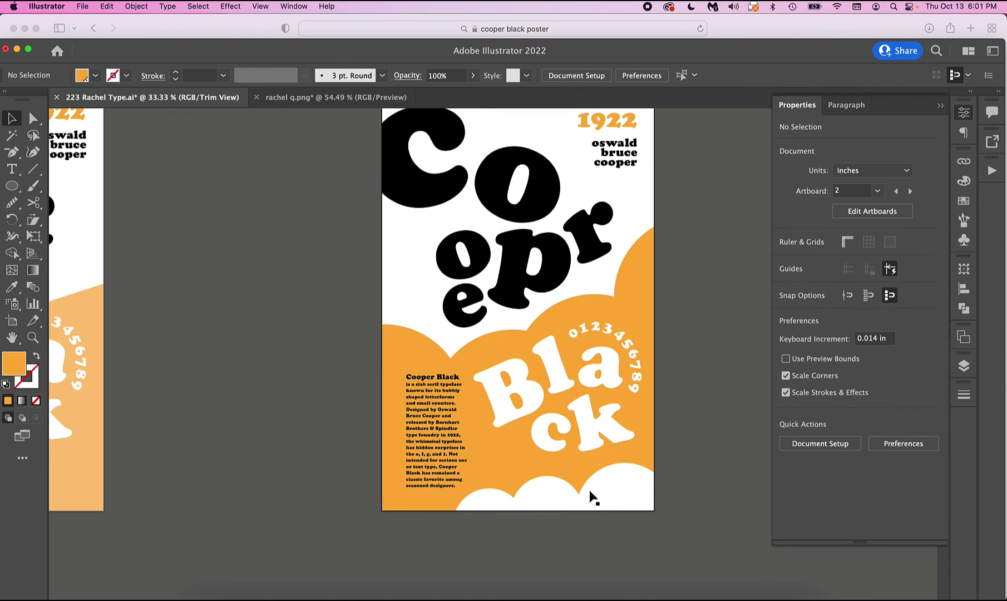